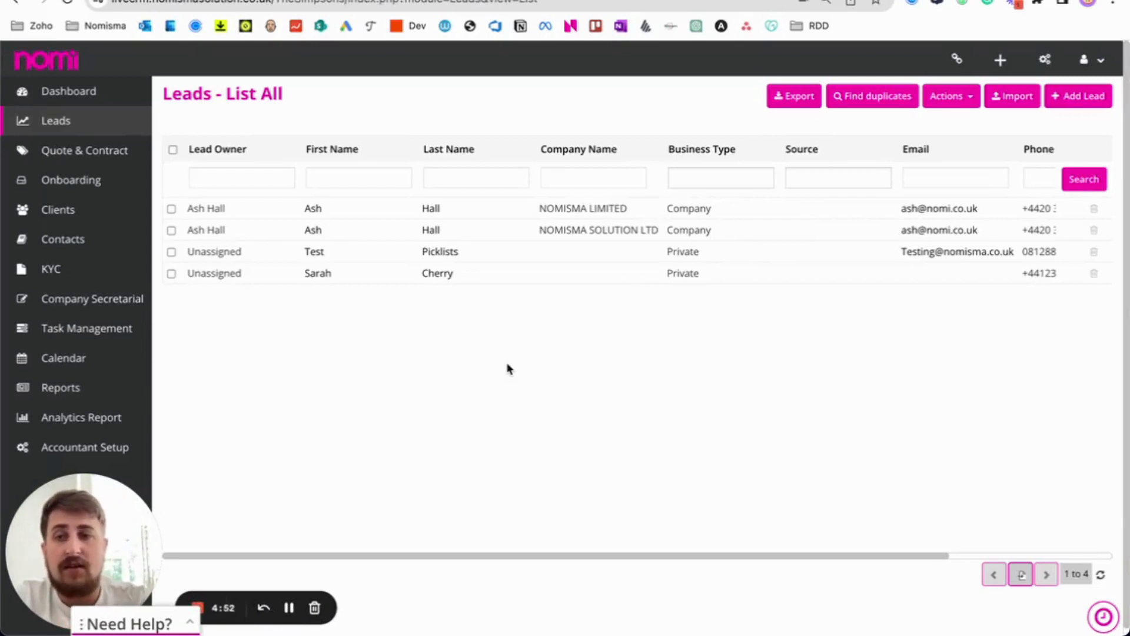
Go from the full leads list to the Leads dashboard and start a New Lead.
click(54, 124)
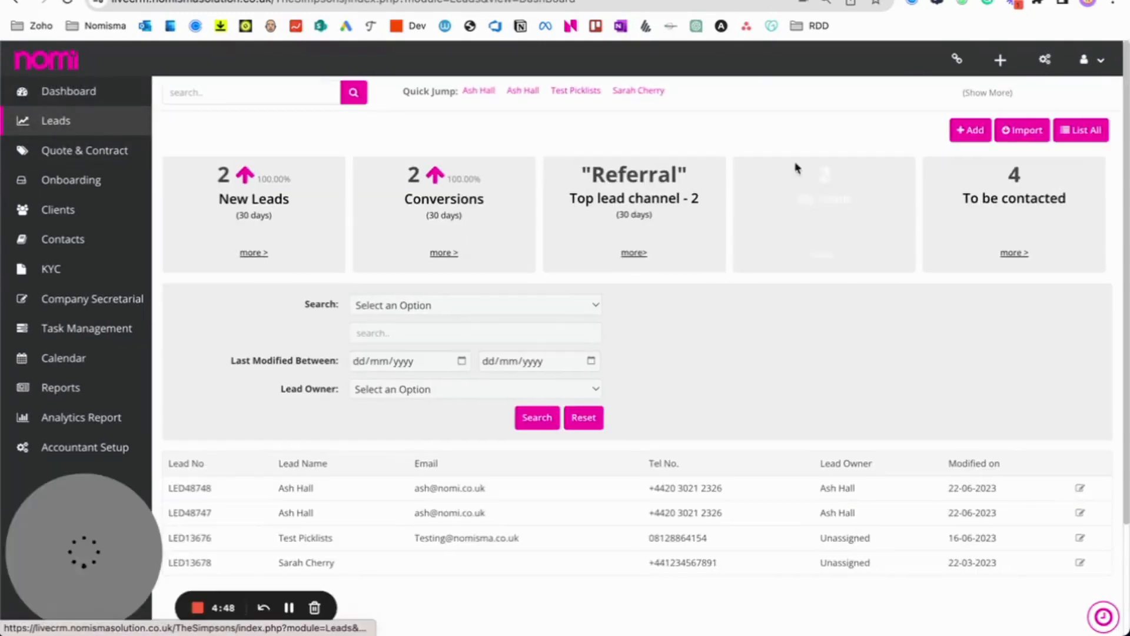
click(980, 131)
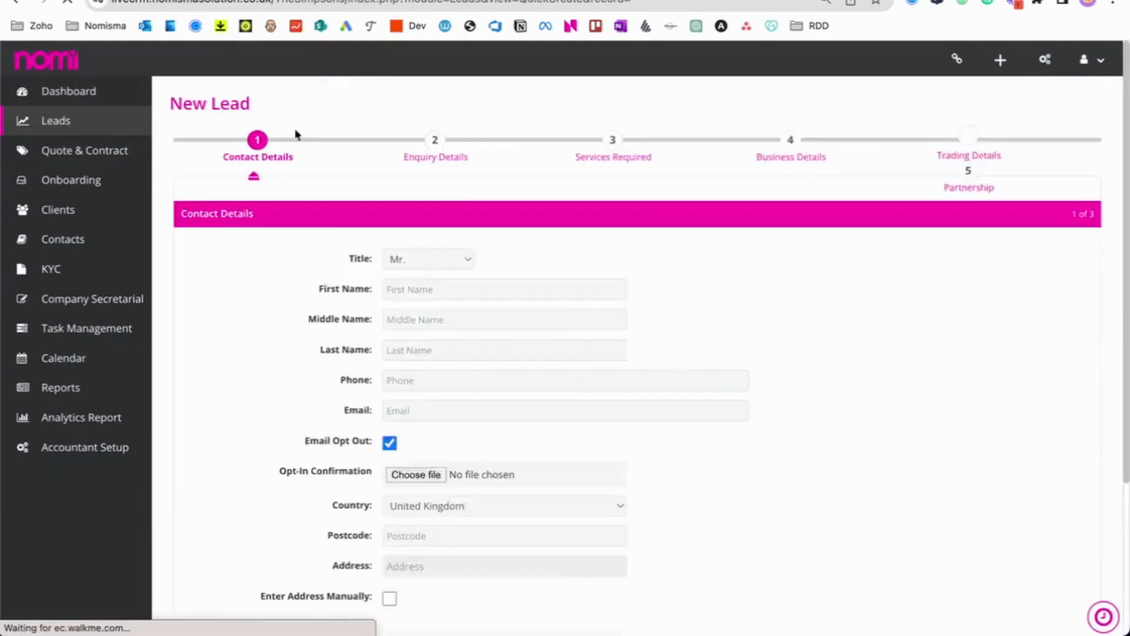
Open a fresh New Lead form and enter the contact's first and last name.
click(1005, 65)
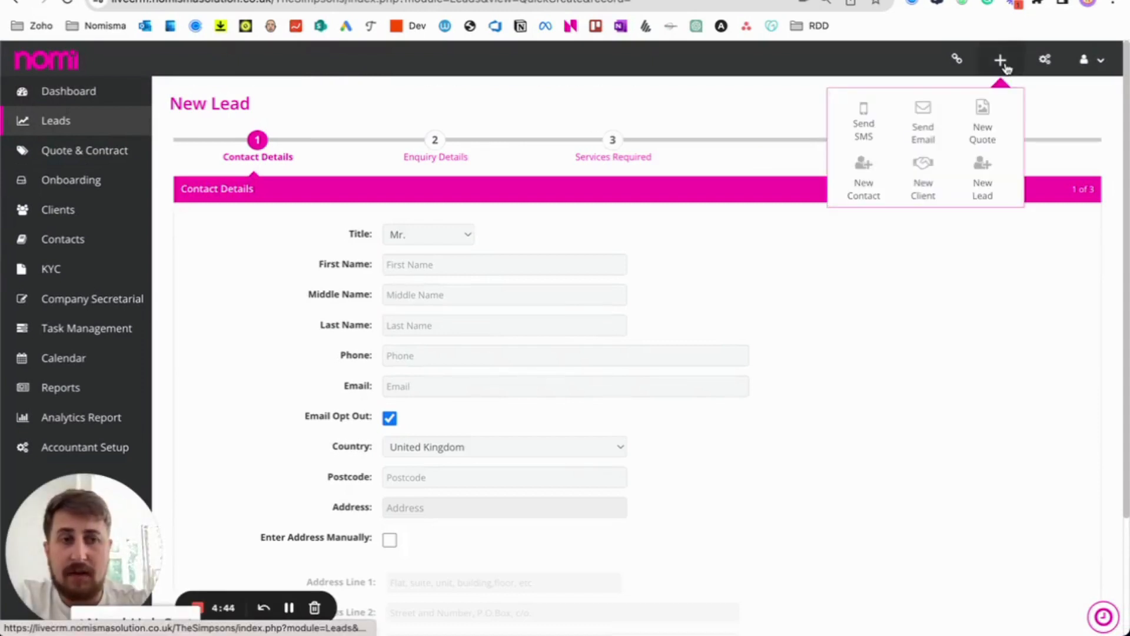
click(989, 171)
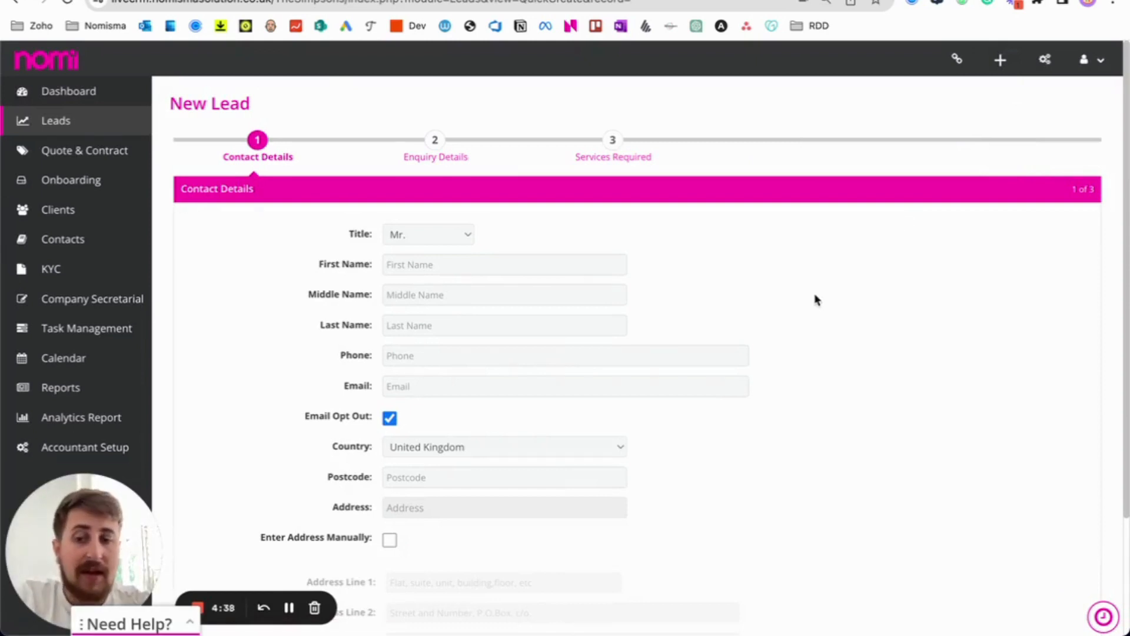
scroll(815, 301, down, 2)
scroll(643, 288, up, 2)
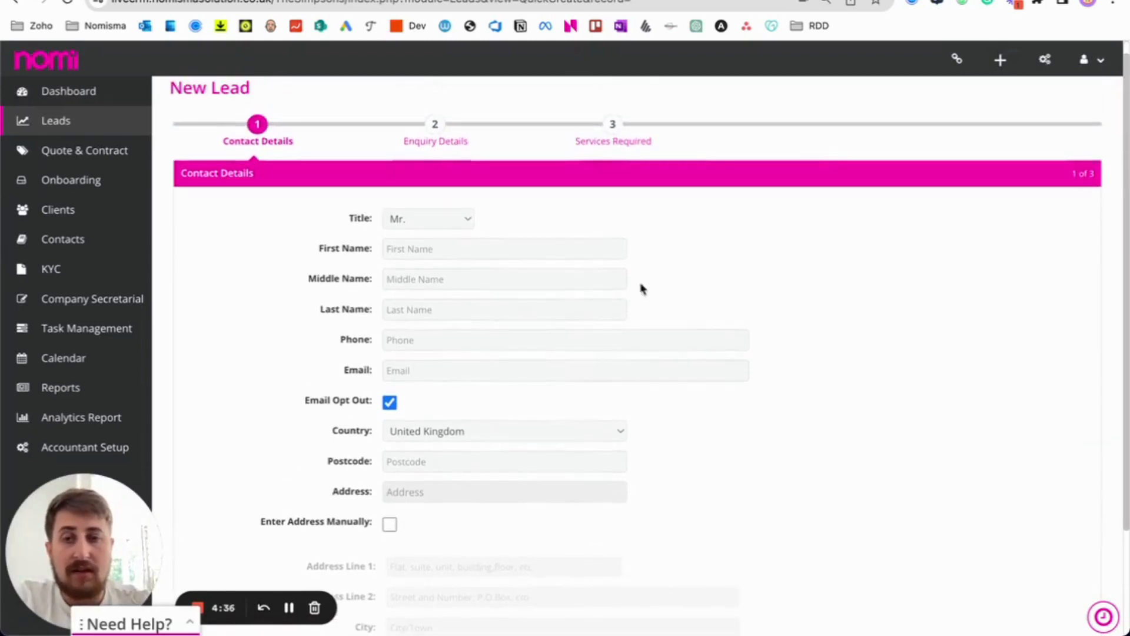
click(522, 254)
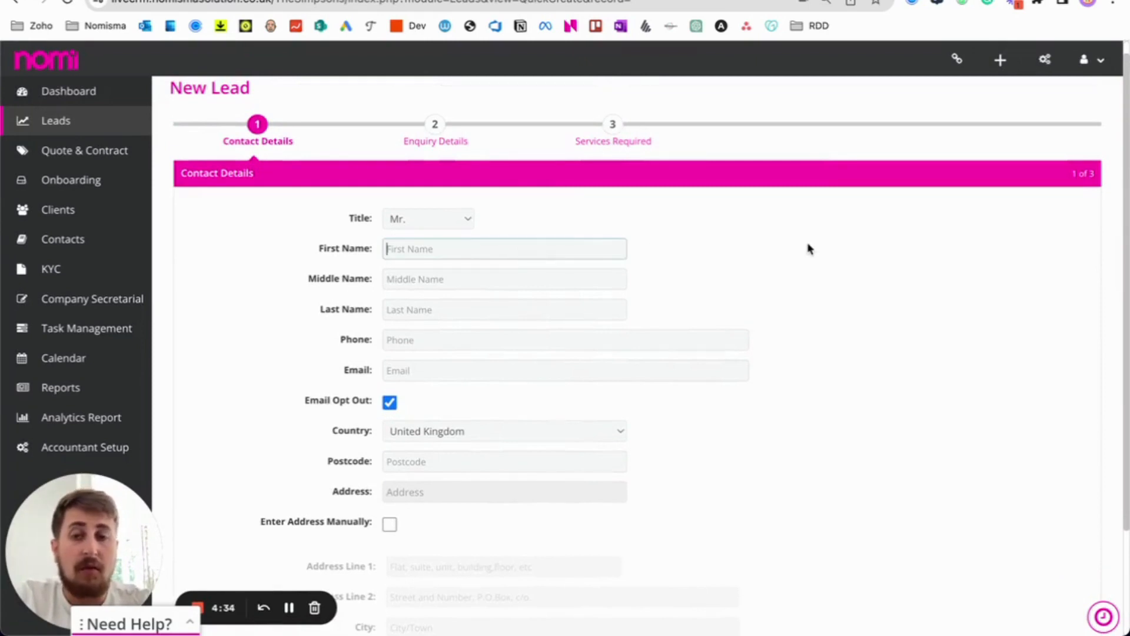
key(Tab)
key(Tab)
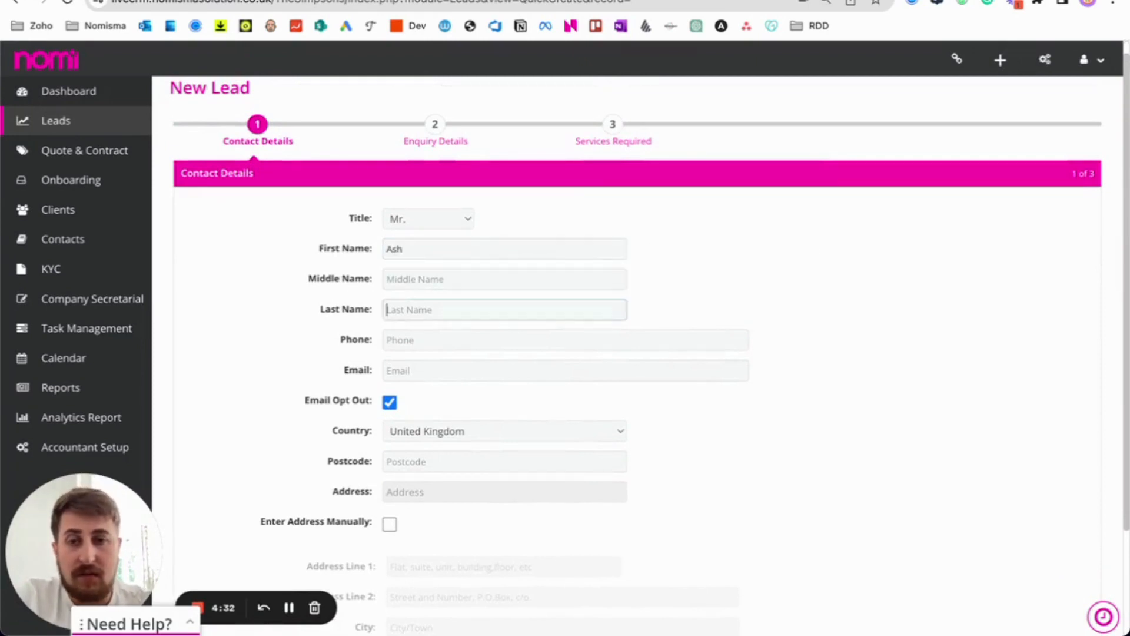
Enter the contact's phone number and e-mail address.
key(Tab)
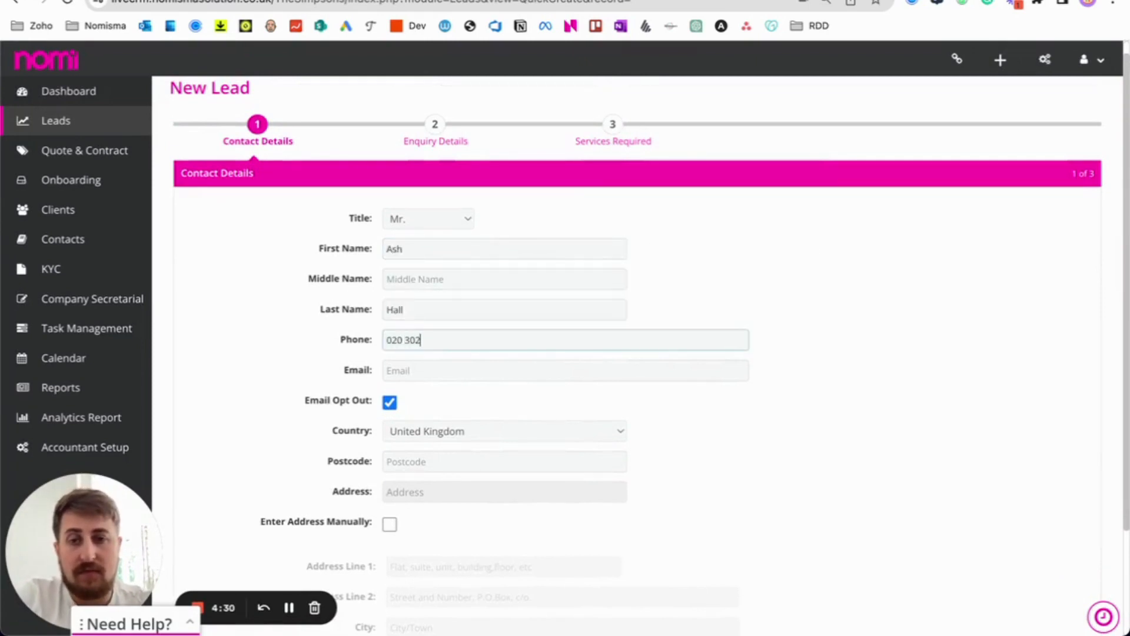
key(Tab)
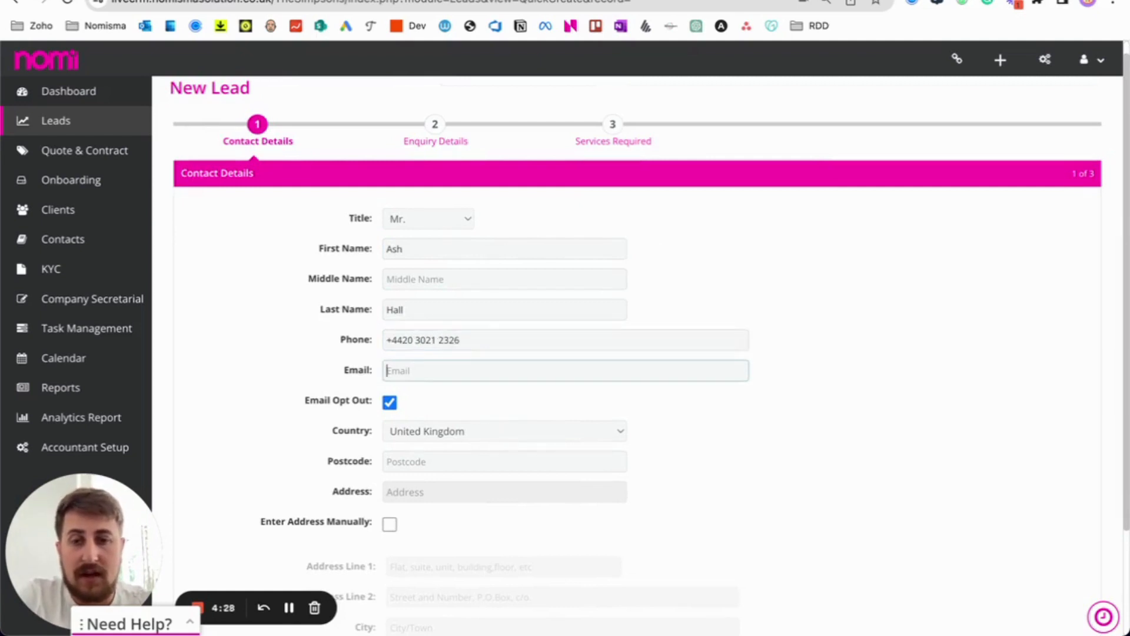
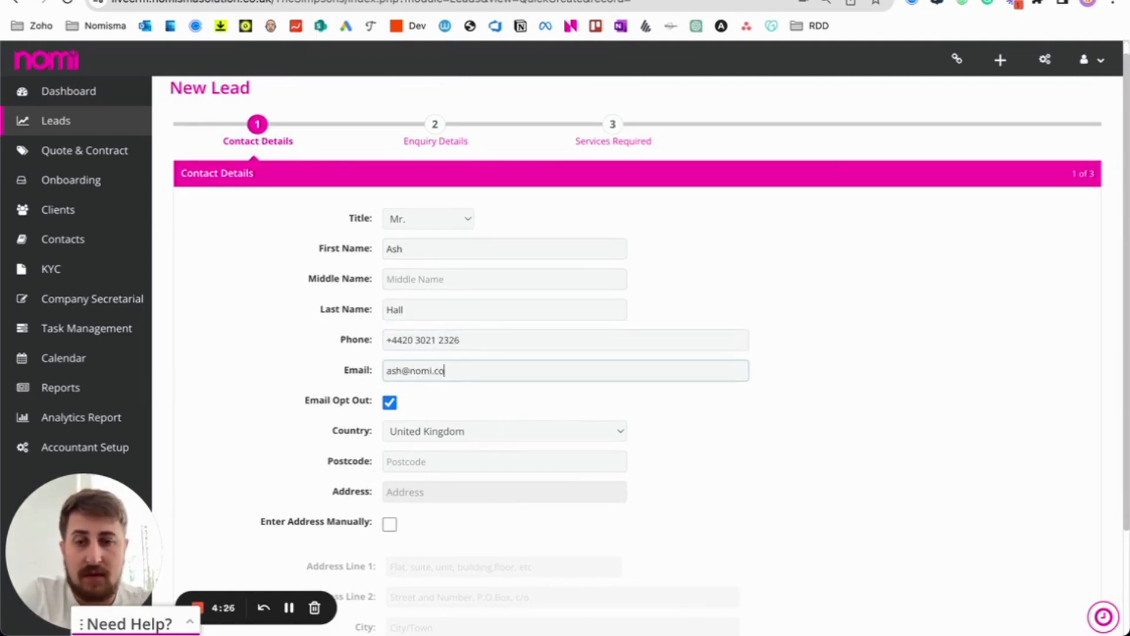
Search the postcode starting 'TN', pick the matching address, and continue to Enquiry Details.
key(Tab)
key(Tab)
key(Tab)
text(TN)
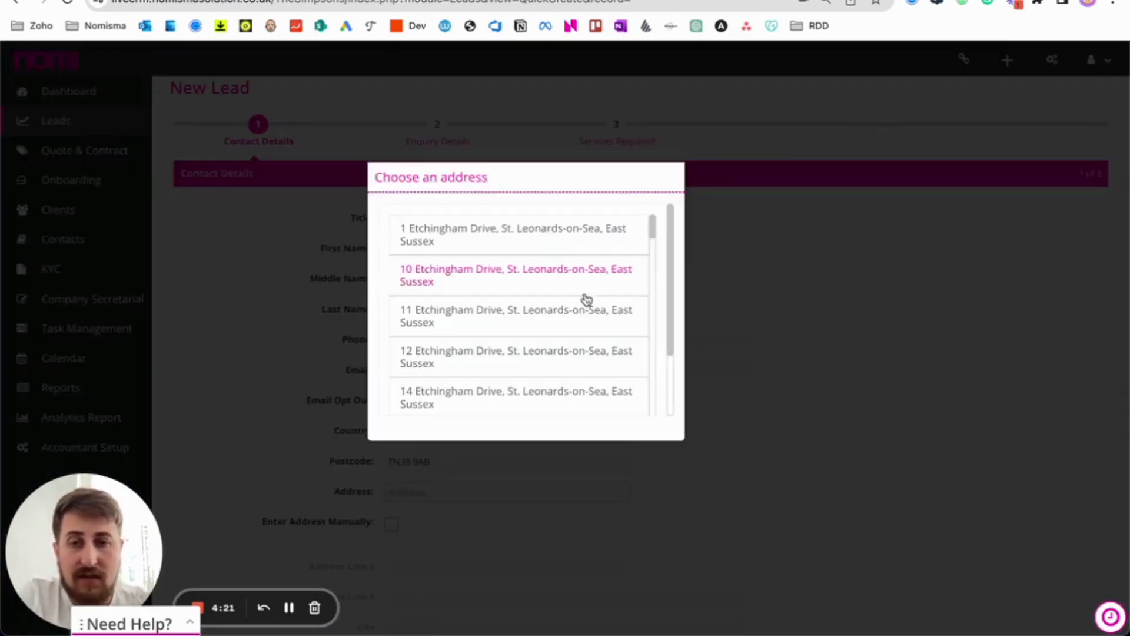
click(585, 297)
scroll(736, 418, down, 3)
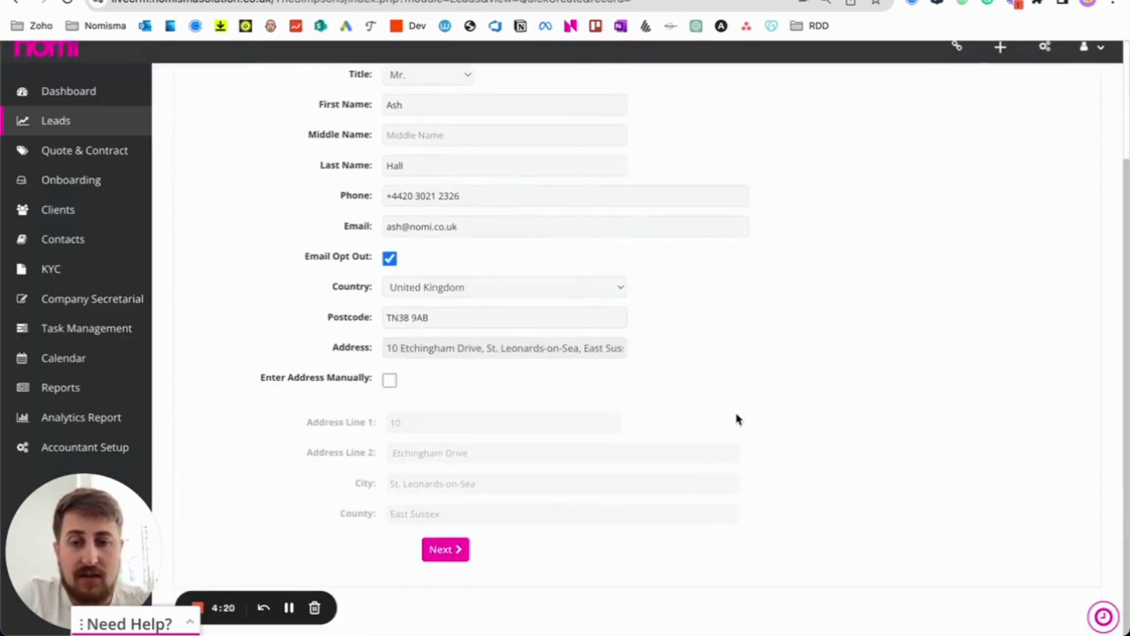
click(459, 566)
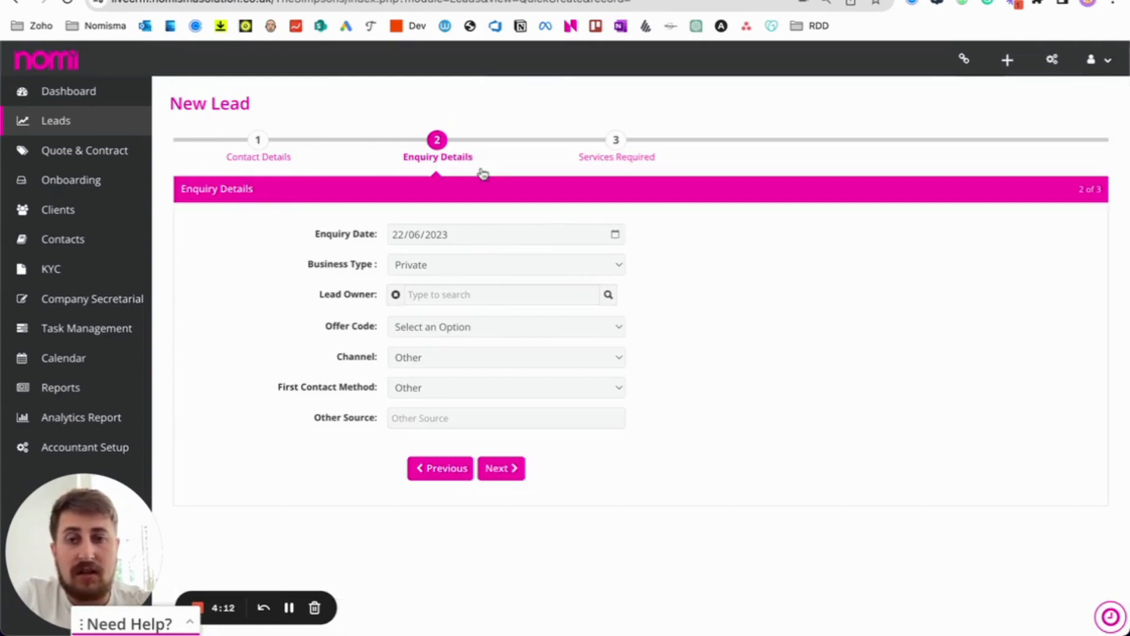
Set Business Type to Company and keep Enquiry Type as Small Business.
click(425, 268)
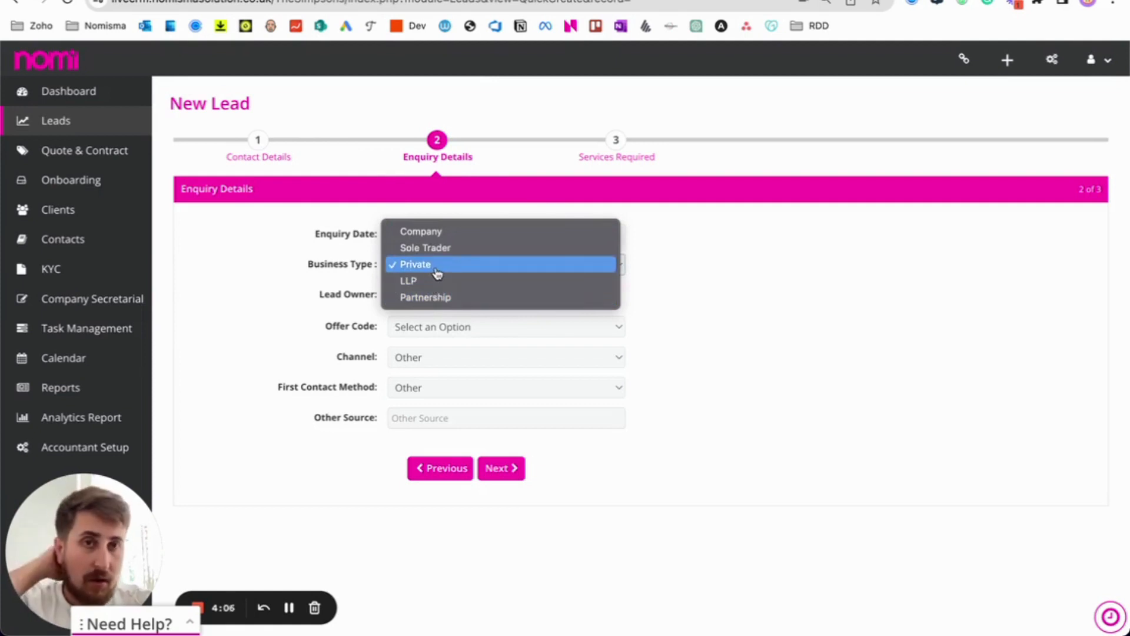
click(448, 234)
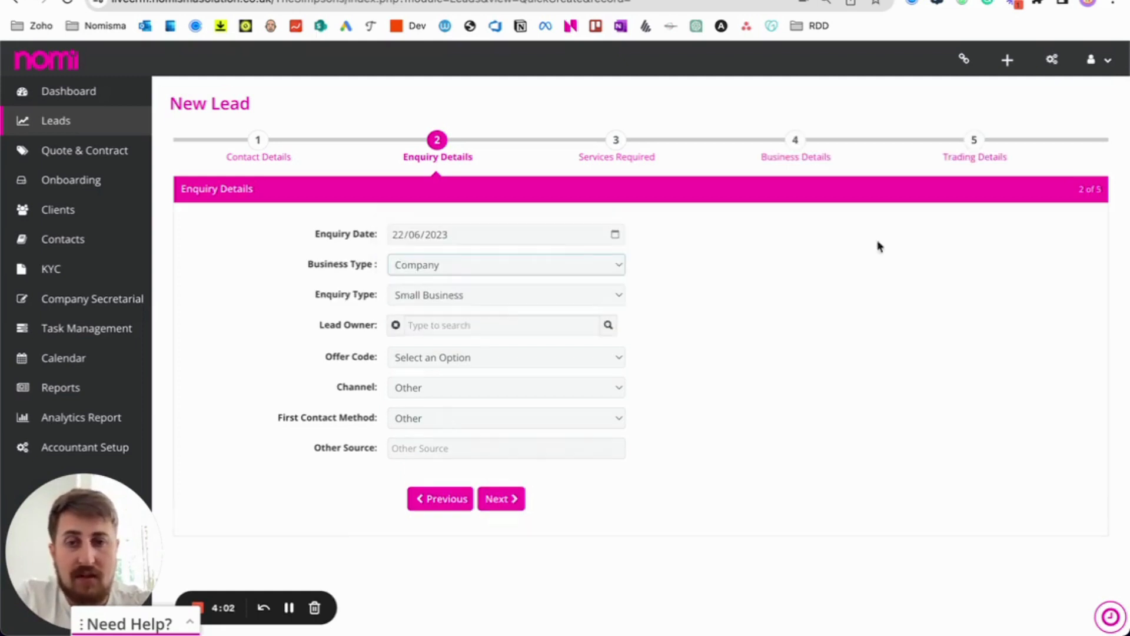
click(459, 295)
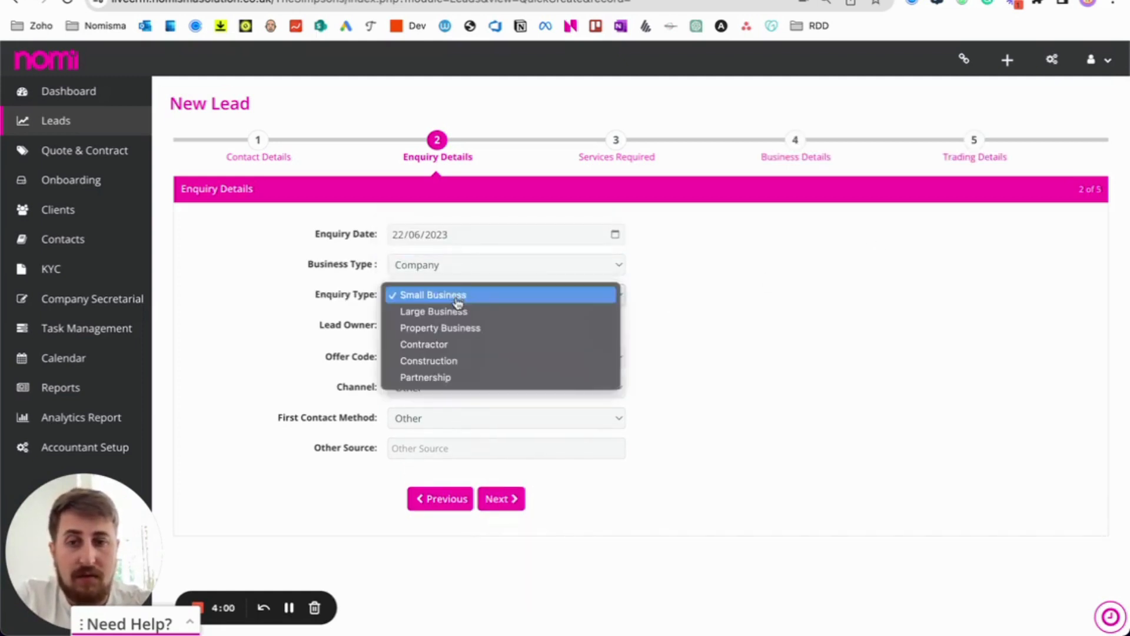
click(675, 339)
Search 'ash' in Lead Owner and assign the suggested user.
click(539, 325)
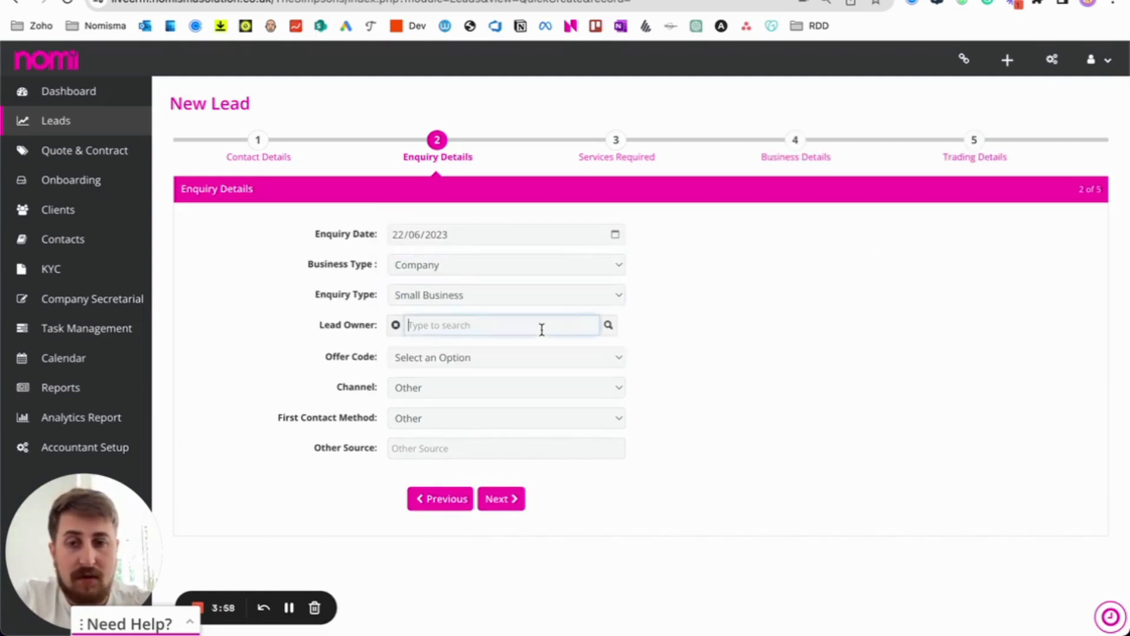
text(ash)
click(505, 348)
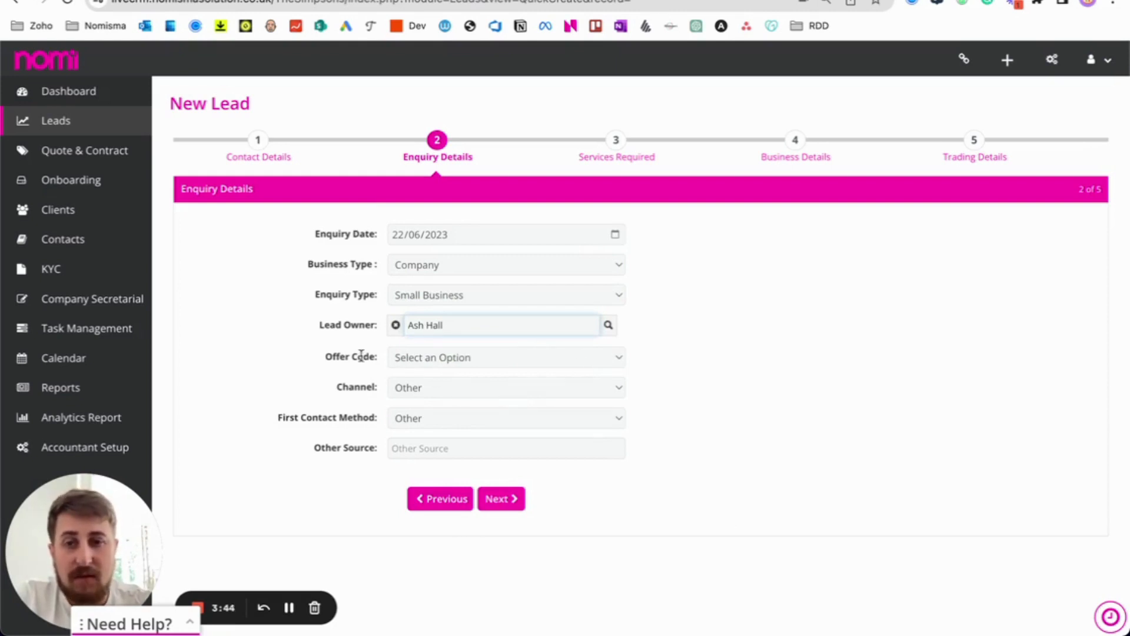
drag(346, 356, 474, 362)
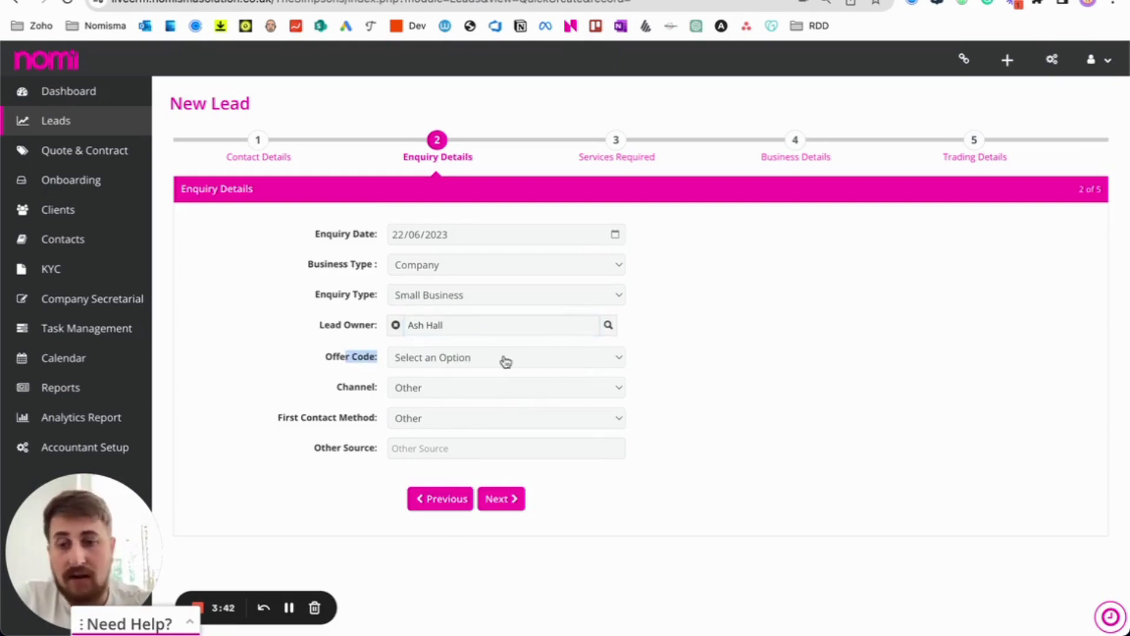
click(704, 380)
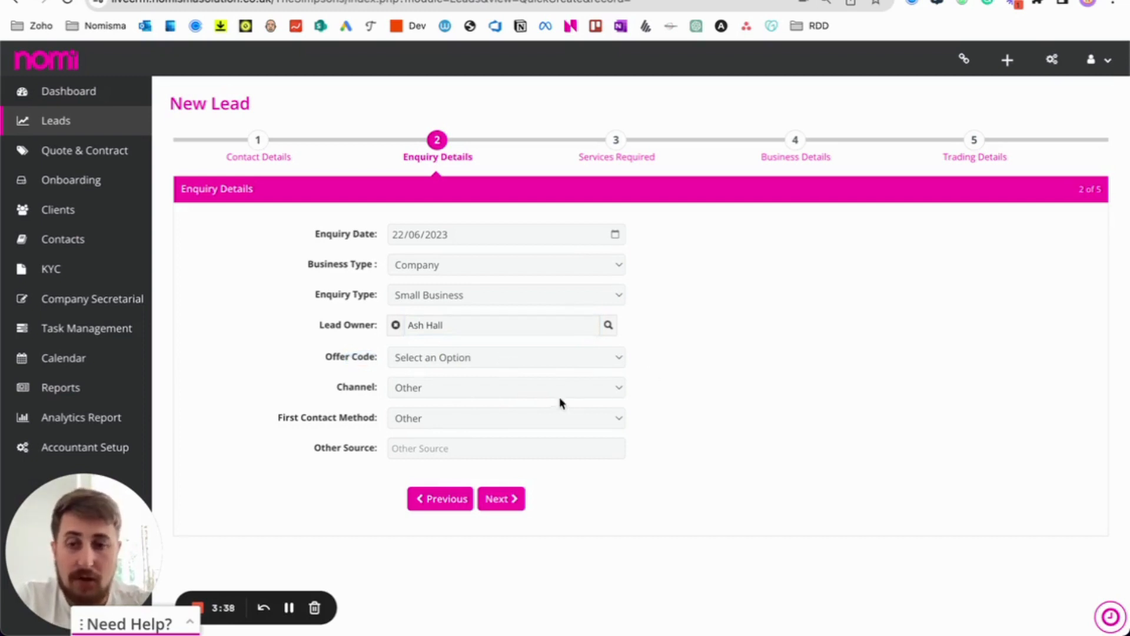
Set Channel to Referral from existing client Uni test.
click(474, 395)
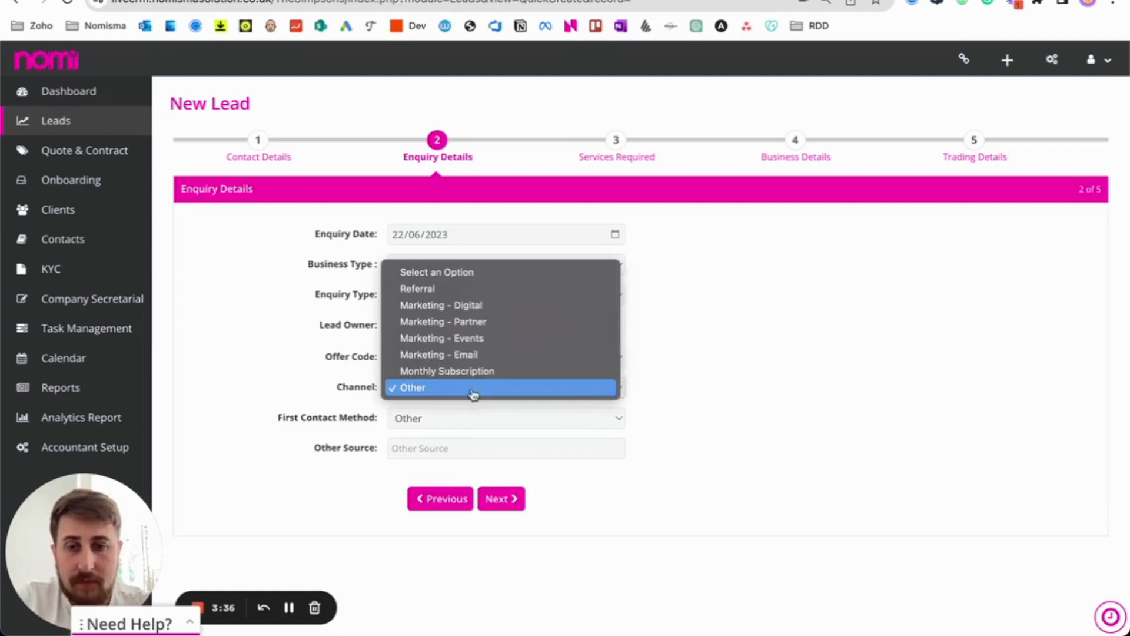
click(436, 294)
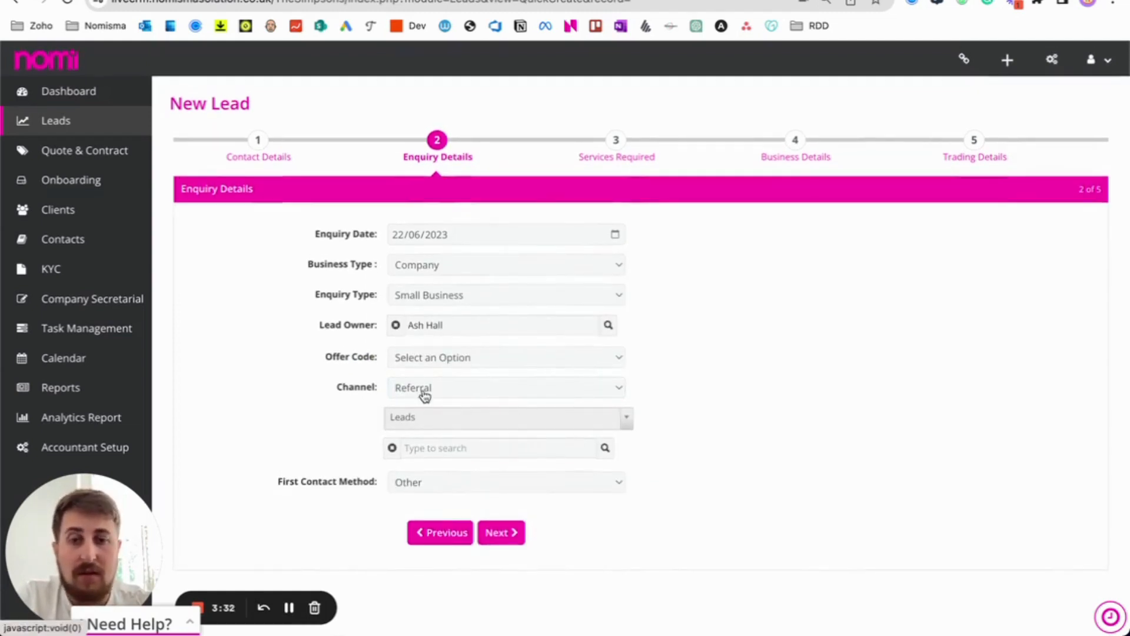
click(554, 426)
click(486, 490)
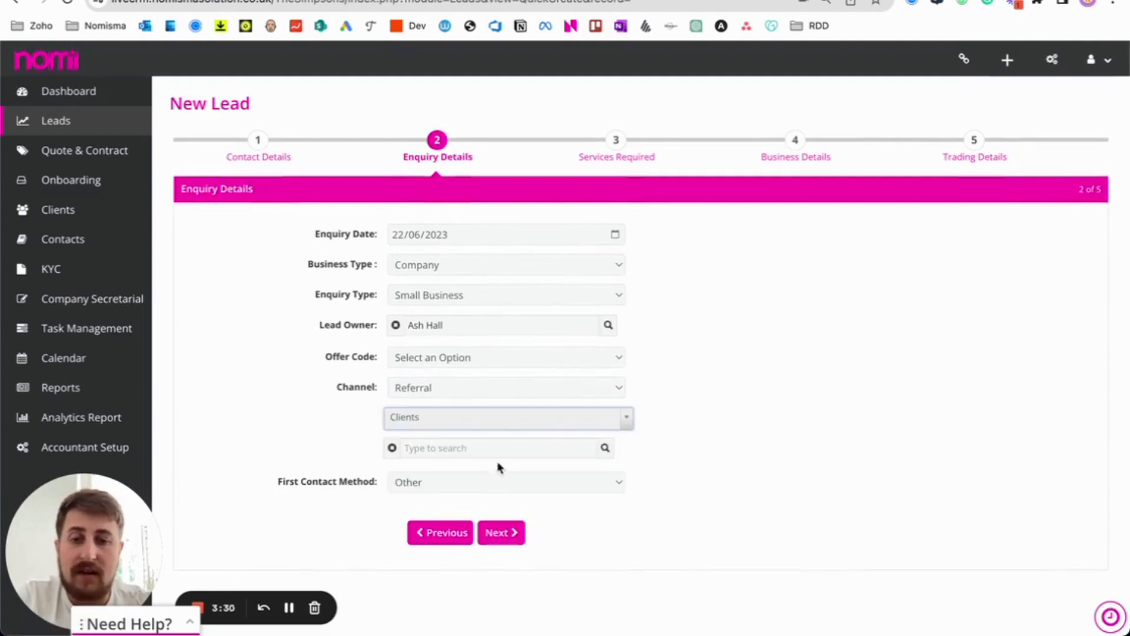
click(605, 447)
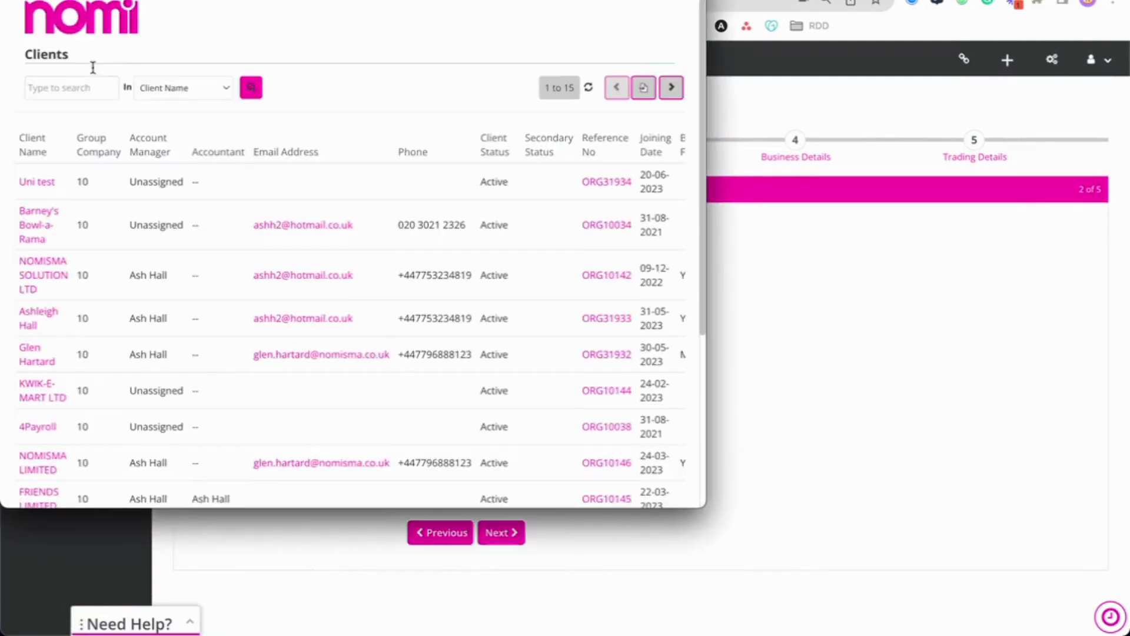
click(37, 184)
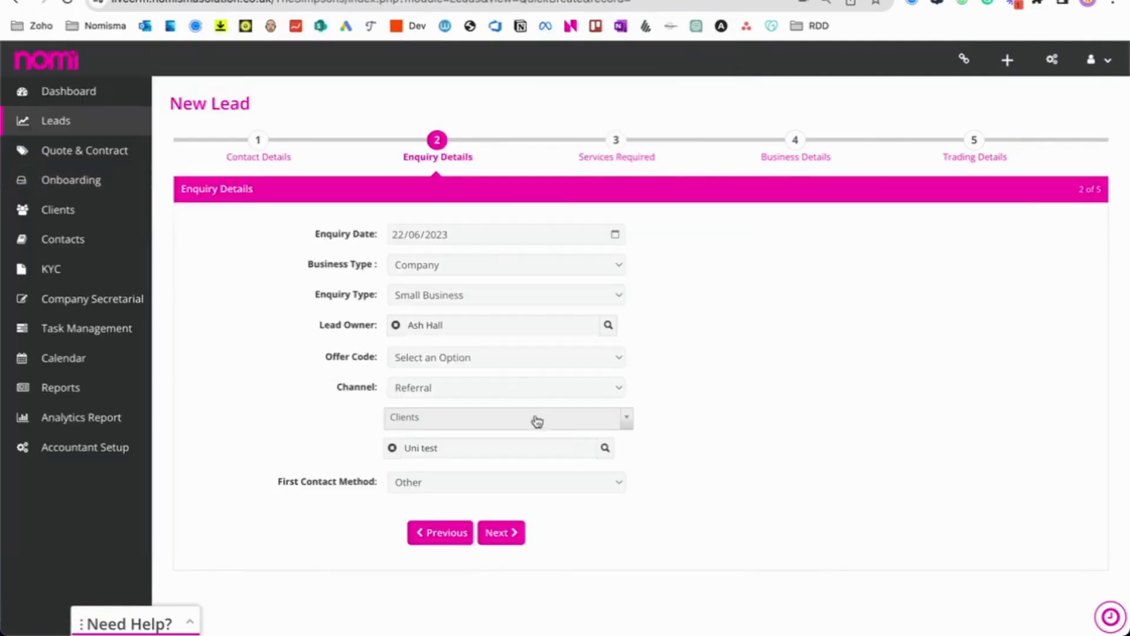
Set First Contact Method to Email.
scroll(463, 459, down, 1)
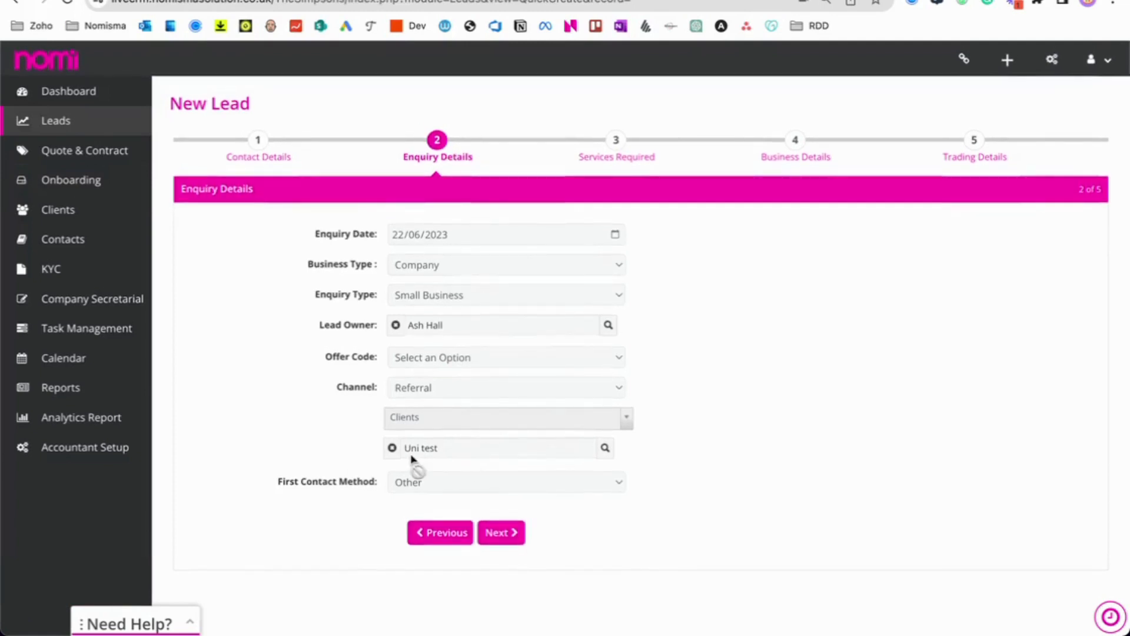
click(418, 484)
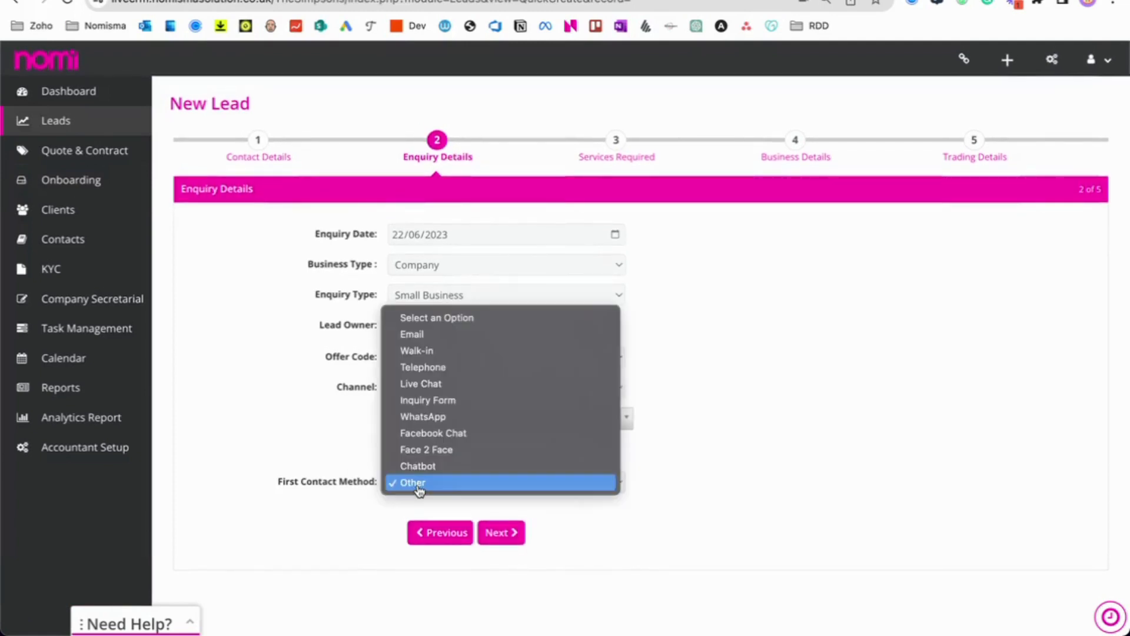
click(439, 339)
On Services Required, set frequency to One-Off & Ongoing with Monthly ongoing frequency.
click(498, 533)
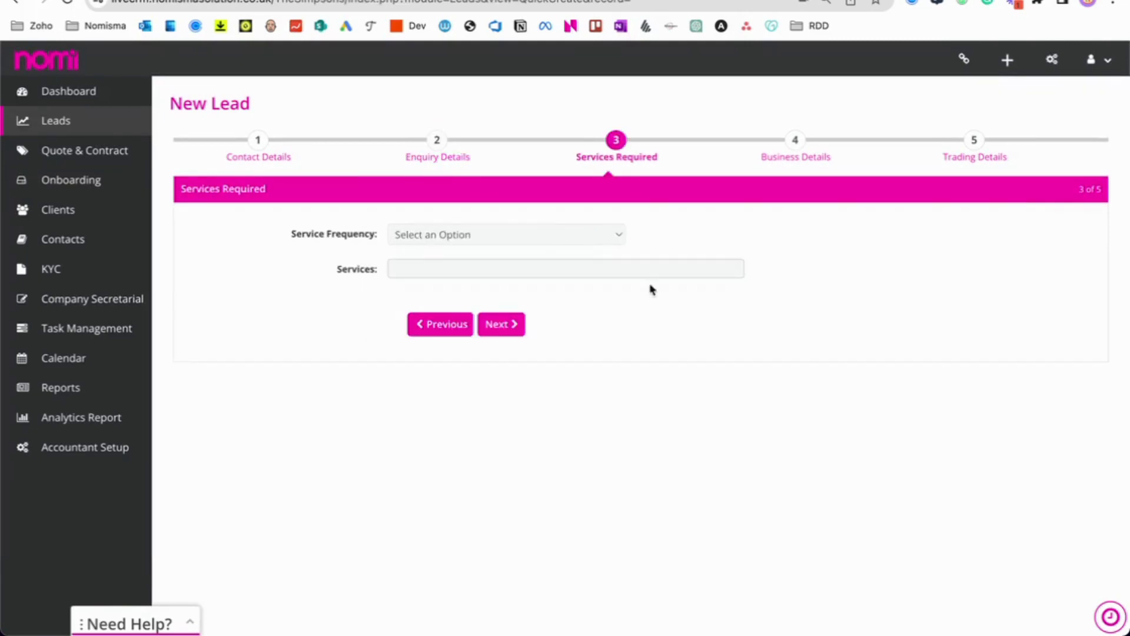
click(505, 232)
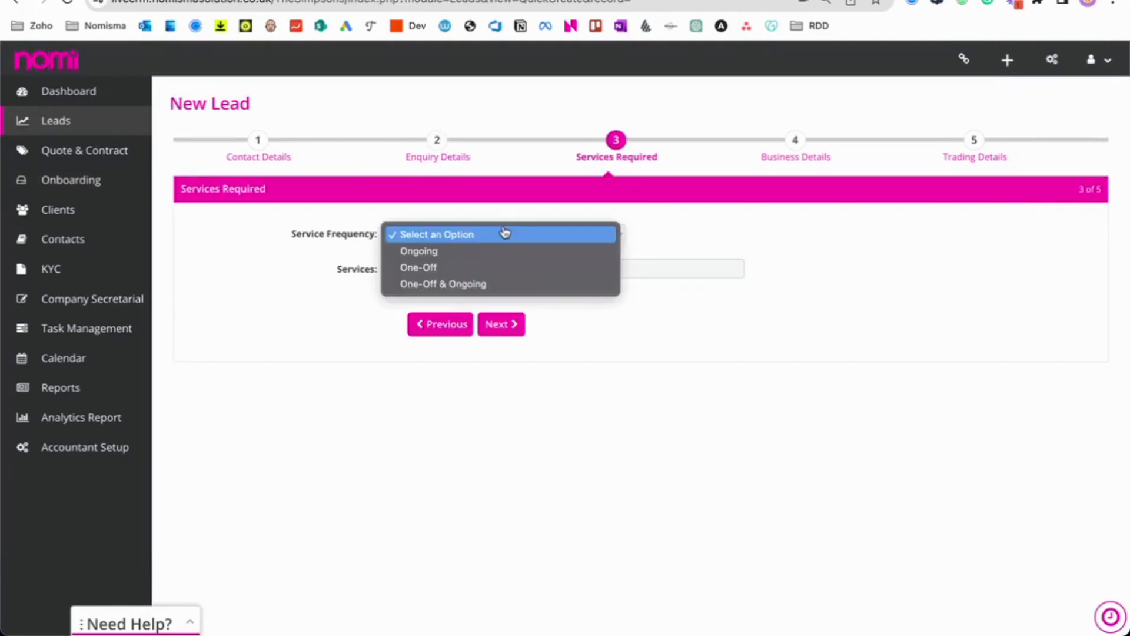
click(463, 285)
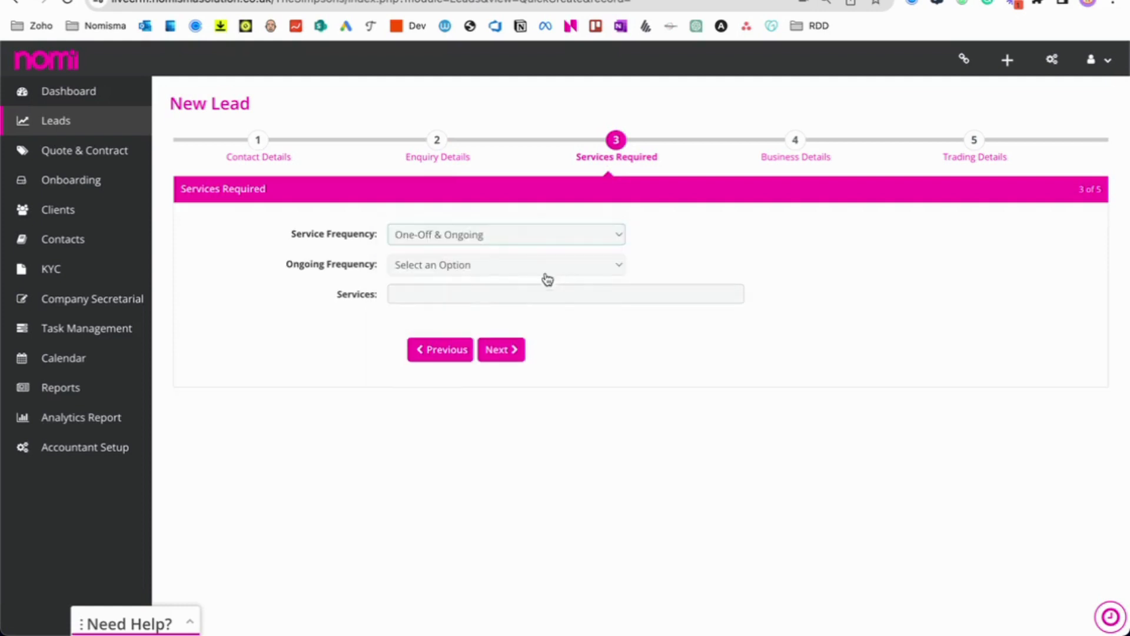
click(456, 265)
click(449, 284)
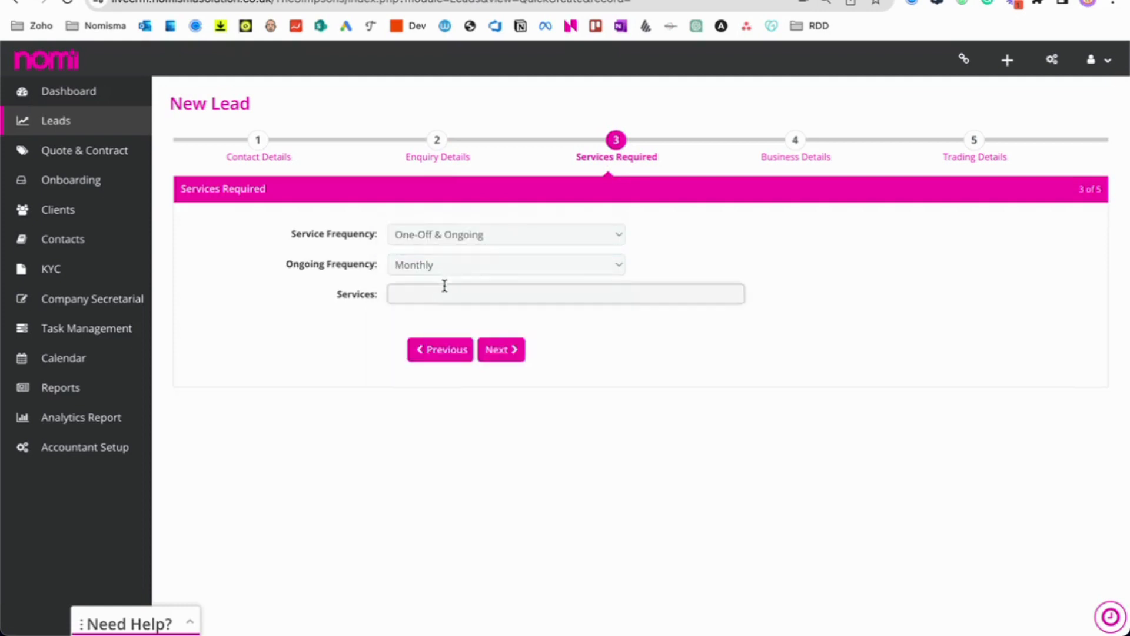
Add Bookkeeping, Payroll, Final Accounts, Corporation Tax and Tax Planning as services.
click(445, 290)
click(444, 316)
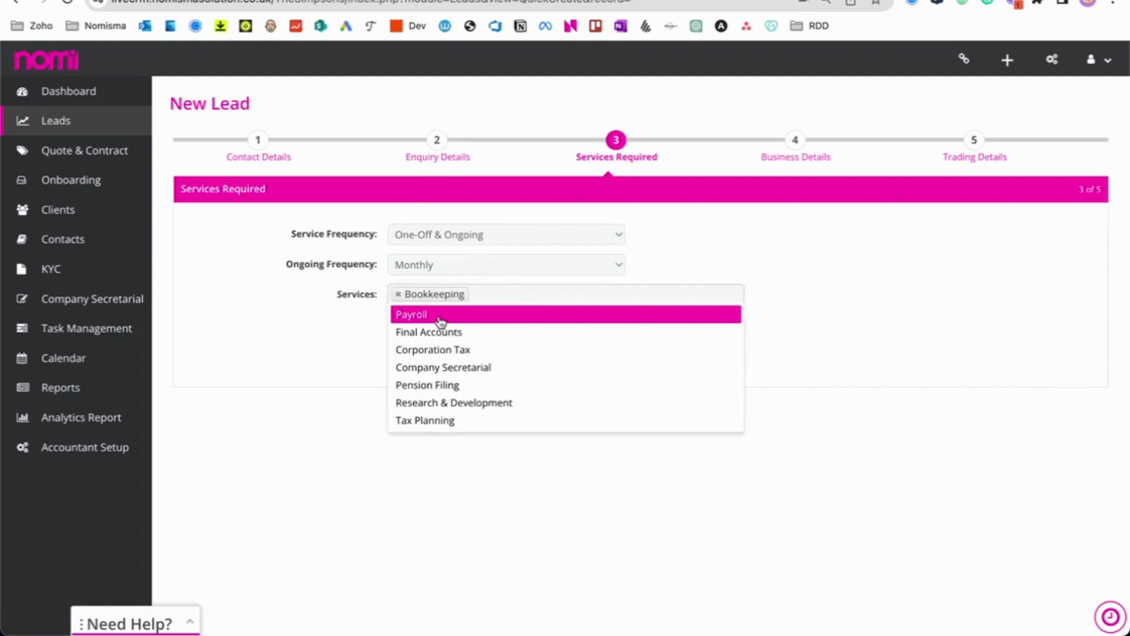
click(442, 318)
click(442, 318)
click(441, 332)
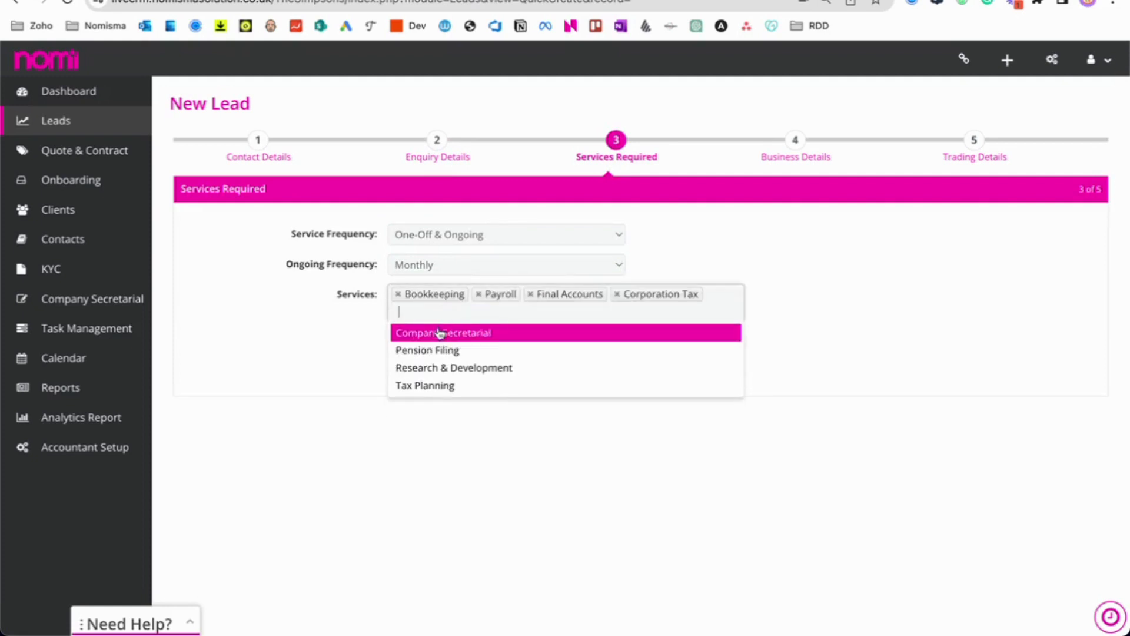
click(439, 390)
click(417, 400)
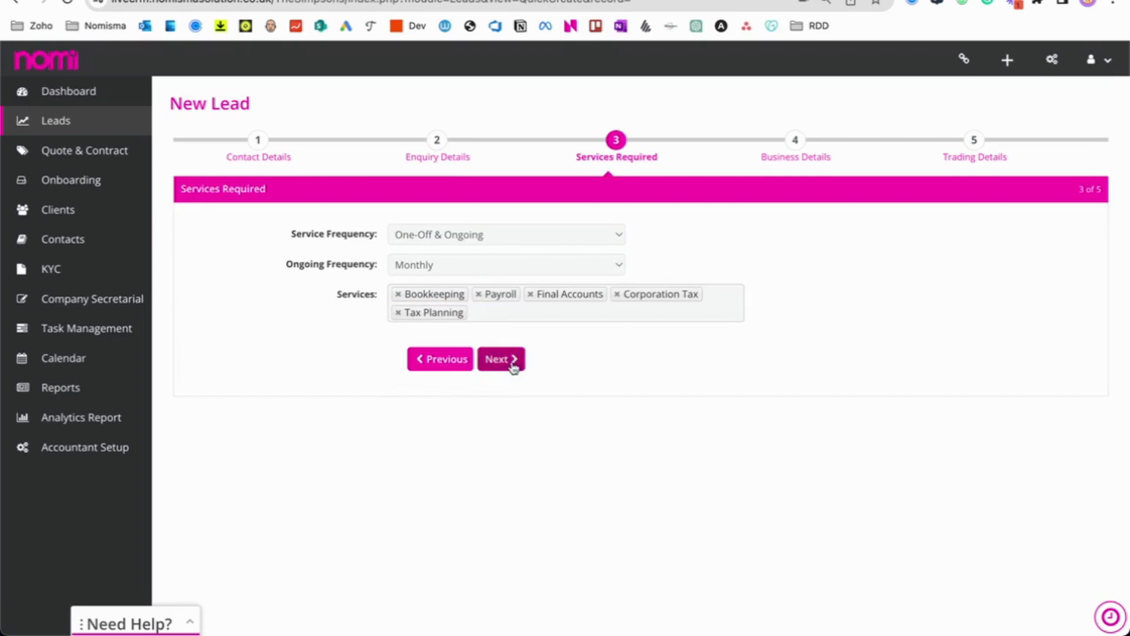
On Business Details, search 'Nomisma' and fill the company from NOMISMA SOLUTION LTD.
click(501, 360)
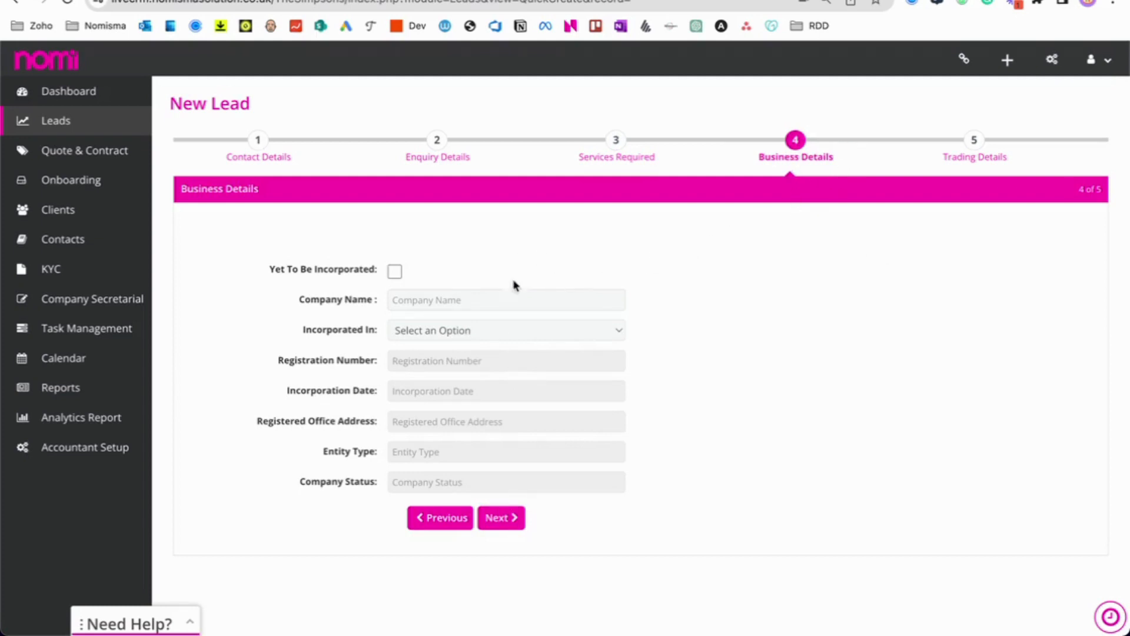
drag(272, 273, 371, 269)
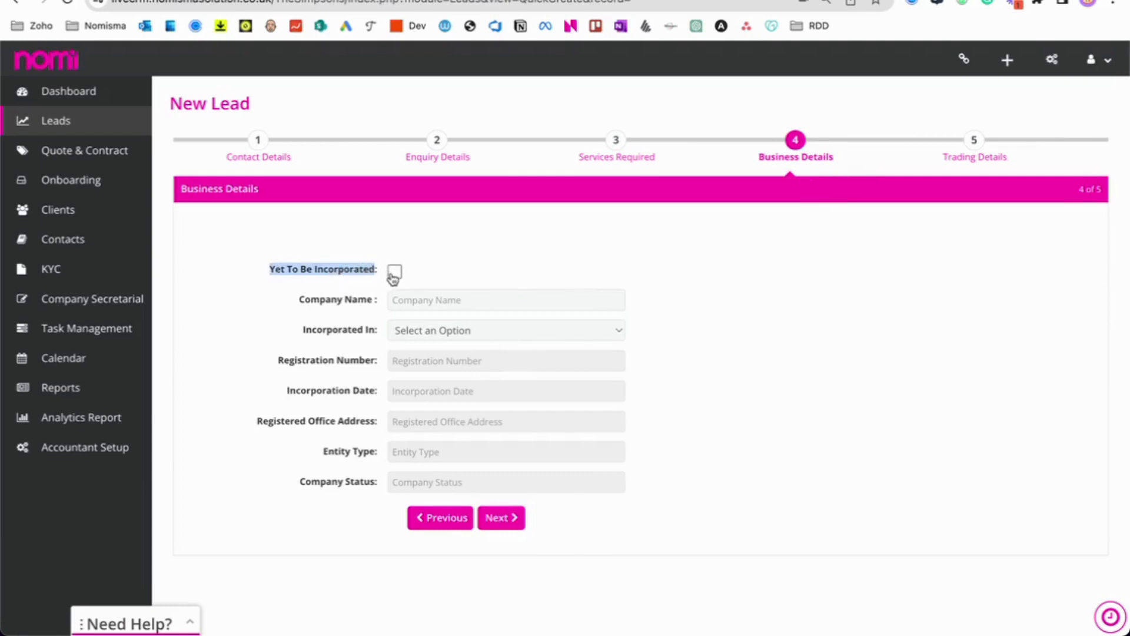
click(354, 291)
click(390, 301)
text(Nomisma)
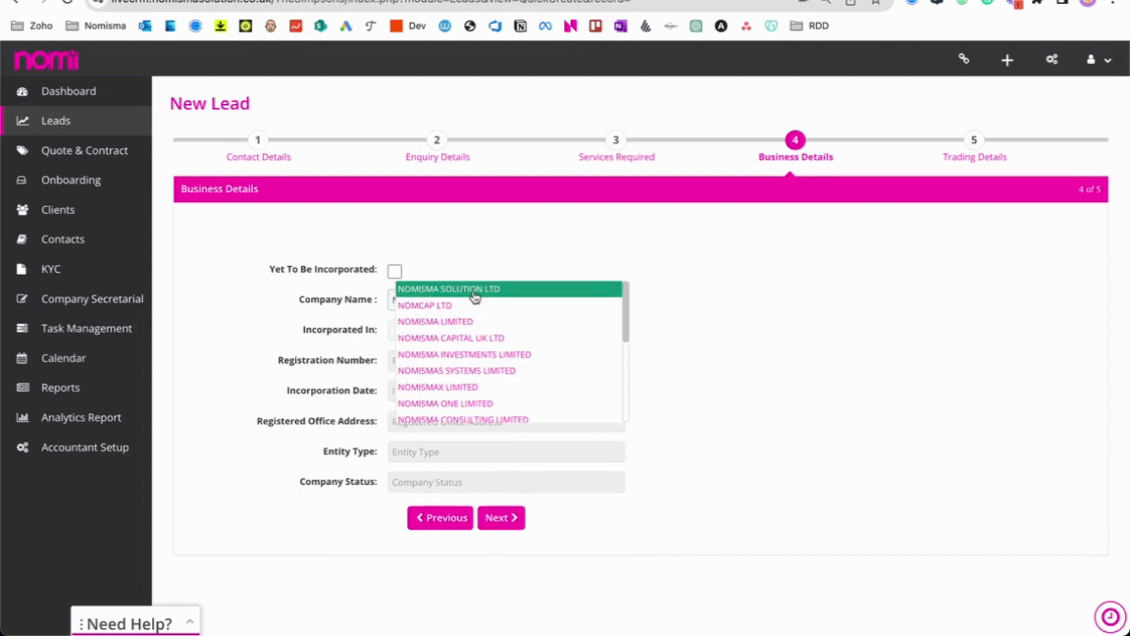
click(476, 291)
Set Incorporated In to England and Wales and continue to Trading Details.
click(589, 330)
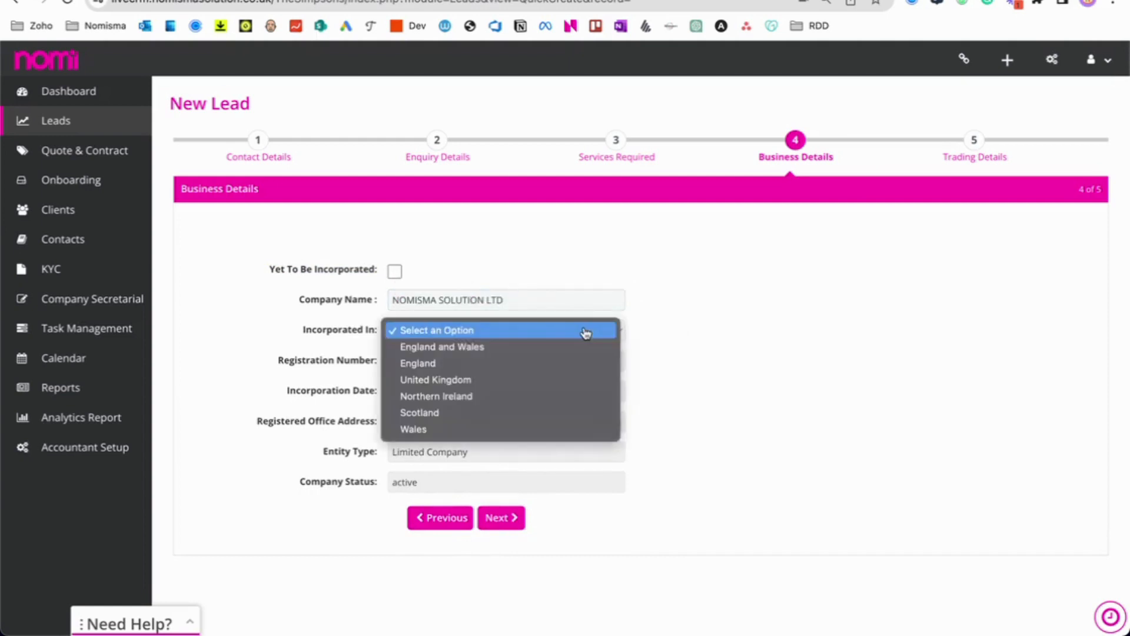
click(543, 354)
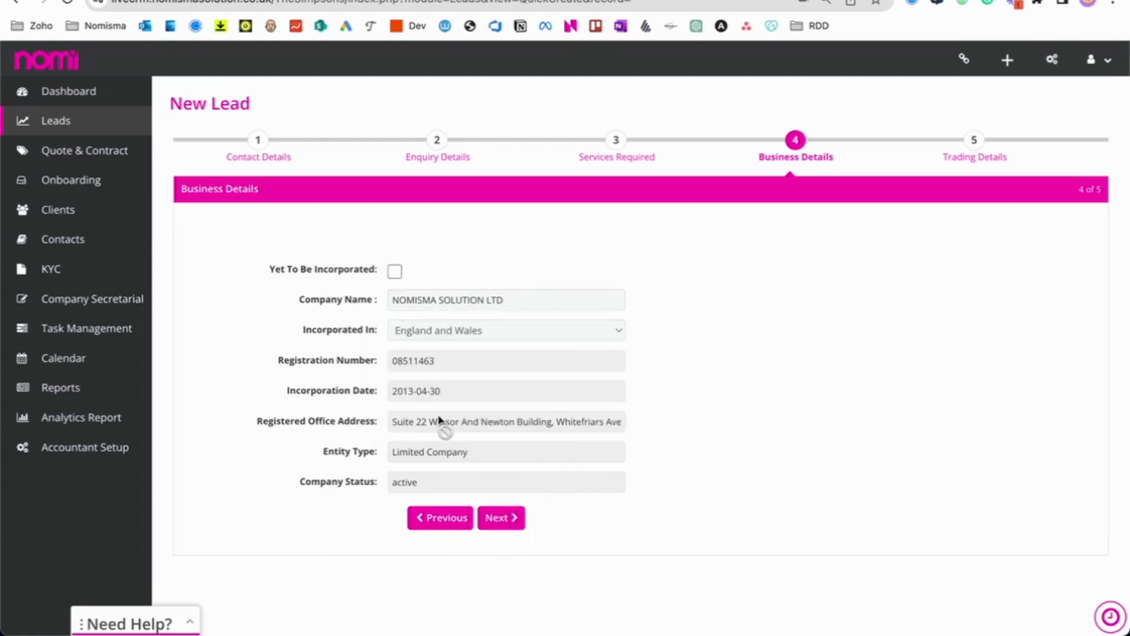
click(501, 519)
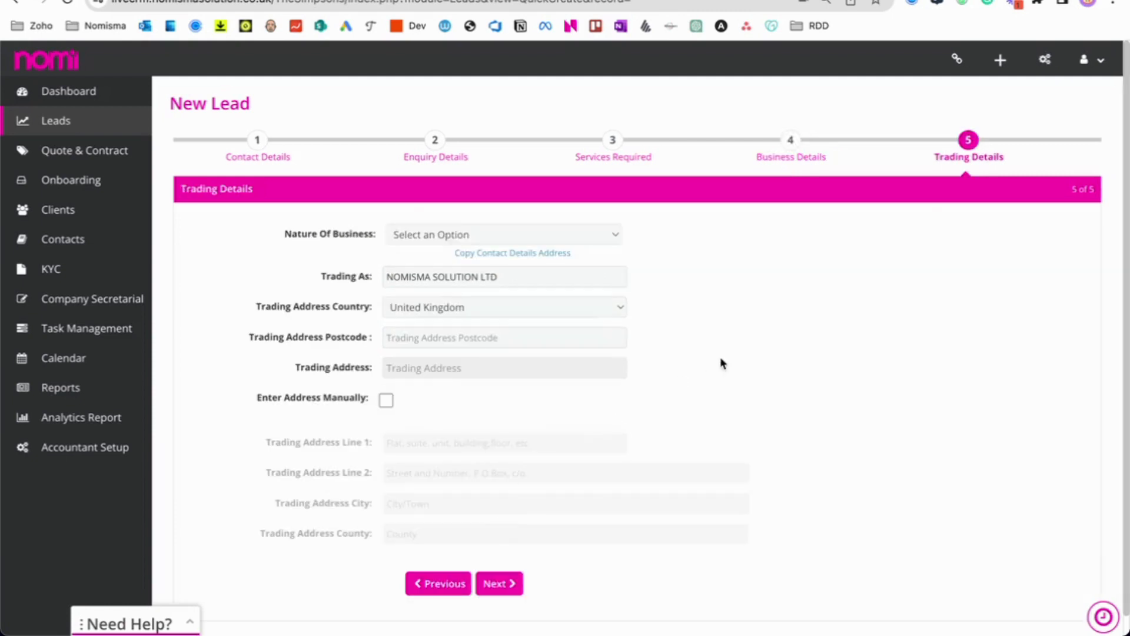
Copy the contact address as trading address, set Nature of Business to Technology, and save.
scroll(723, 364, down, 1)
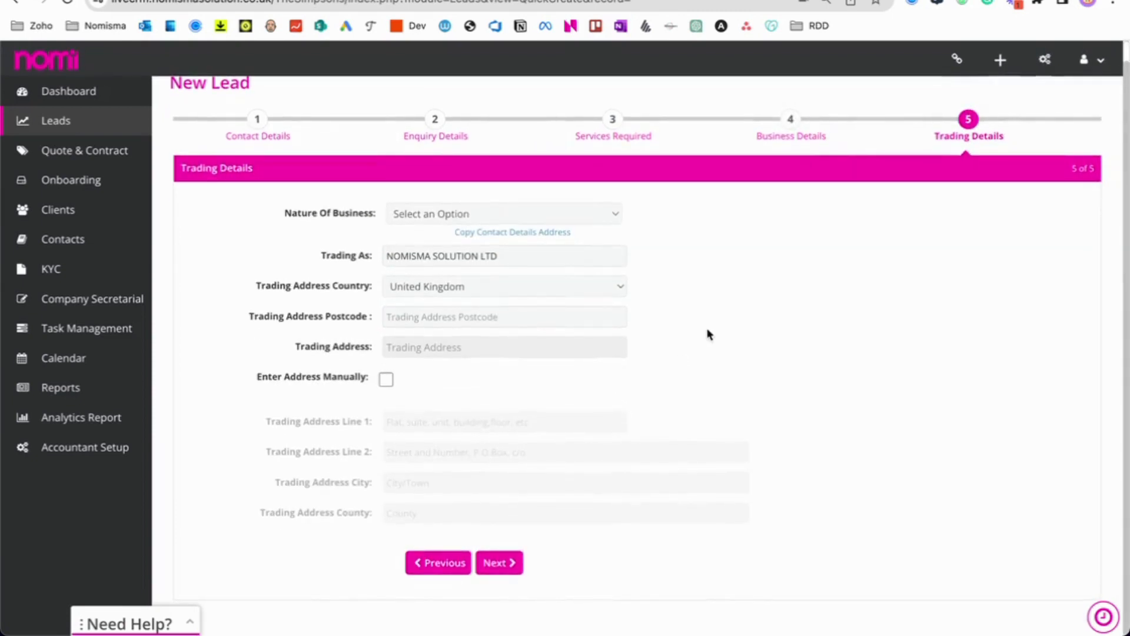
click(479, 234)
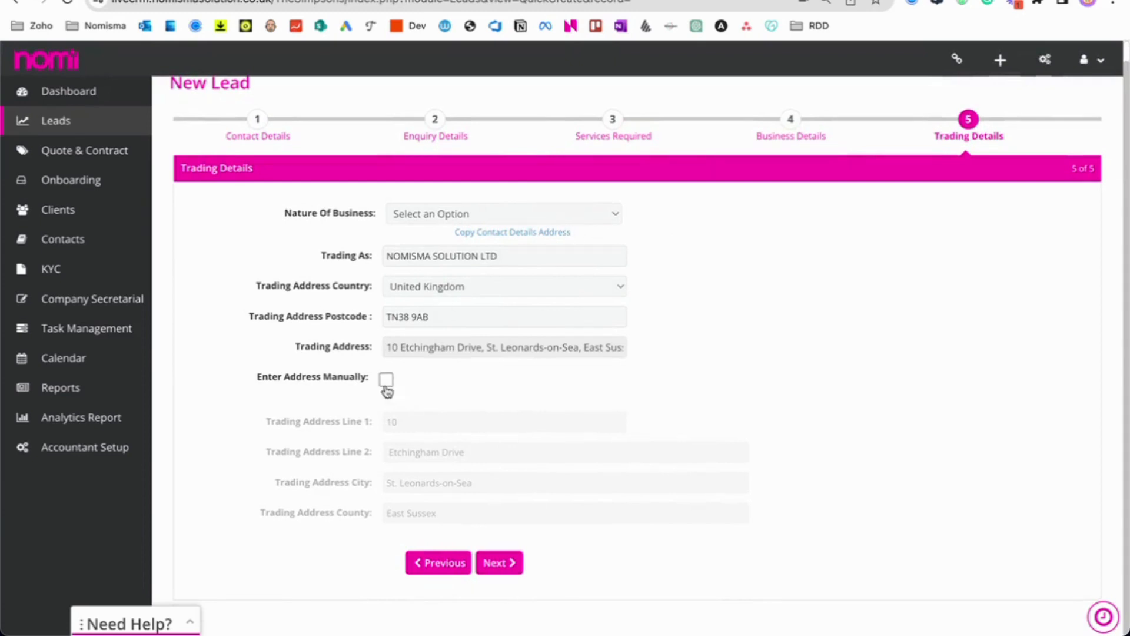
click(528, 220)
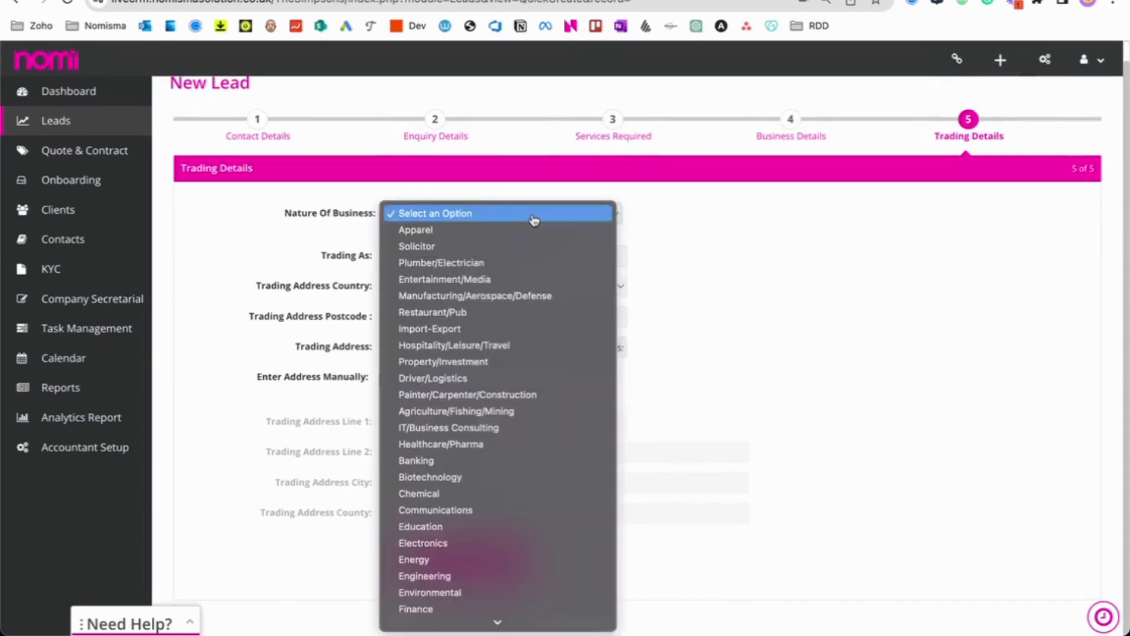
click(463, 603)
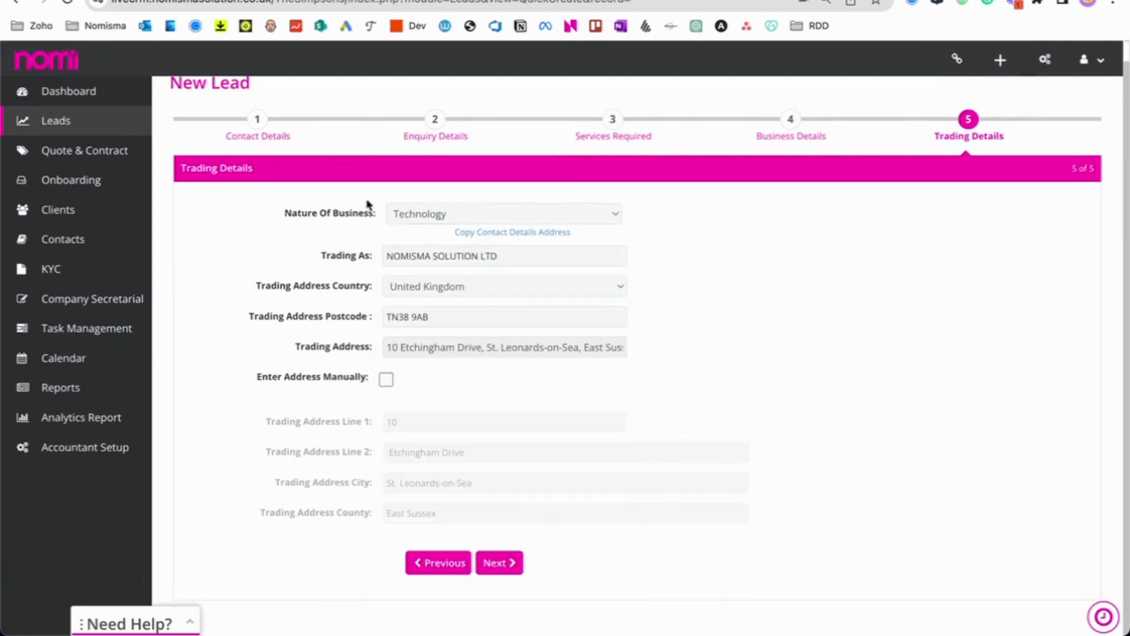
click(517, 562)
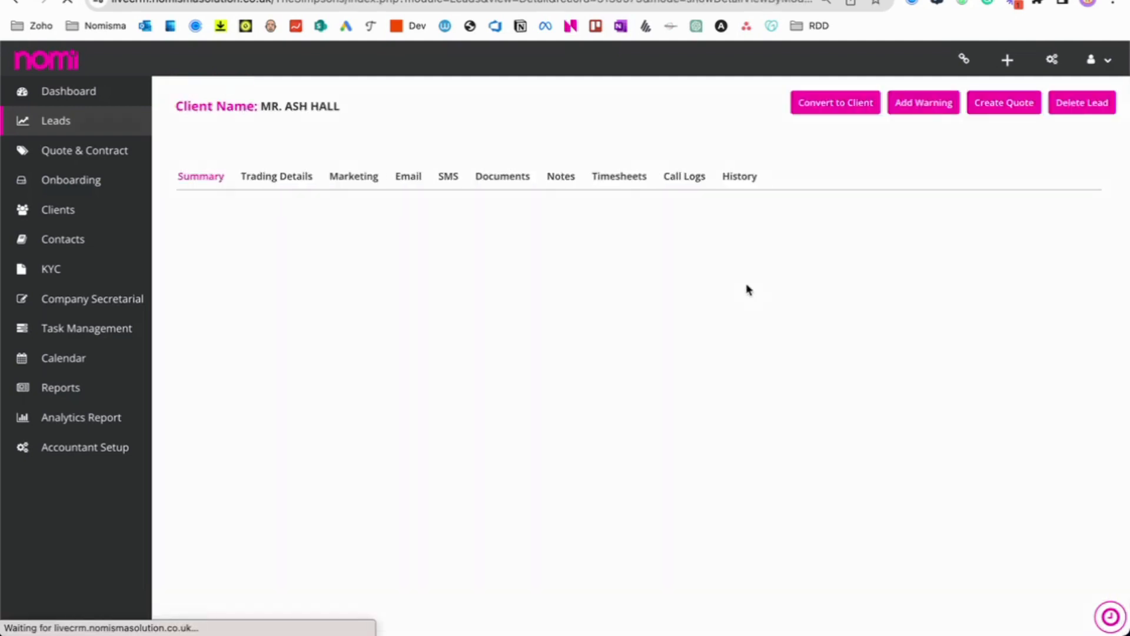
Review the saved lead's Enquiry and Operations sections, leaving Lead Rating unchanged.
scroll(469, 344, down, 2)
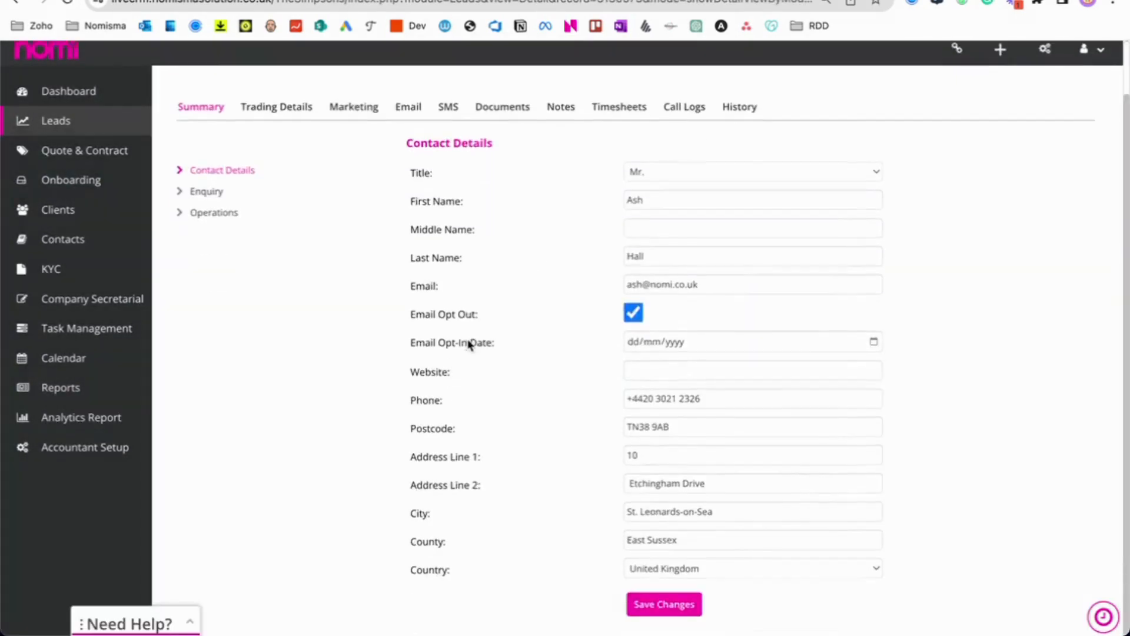
scroll(469, 344, up, 2)
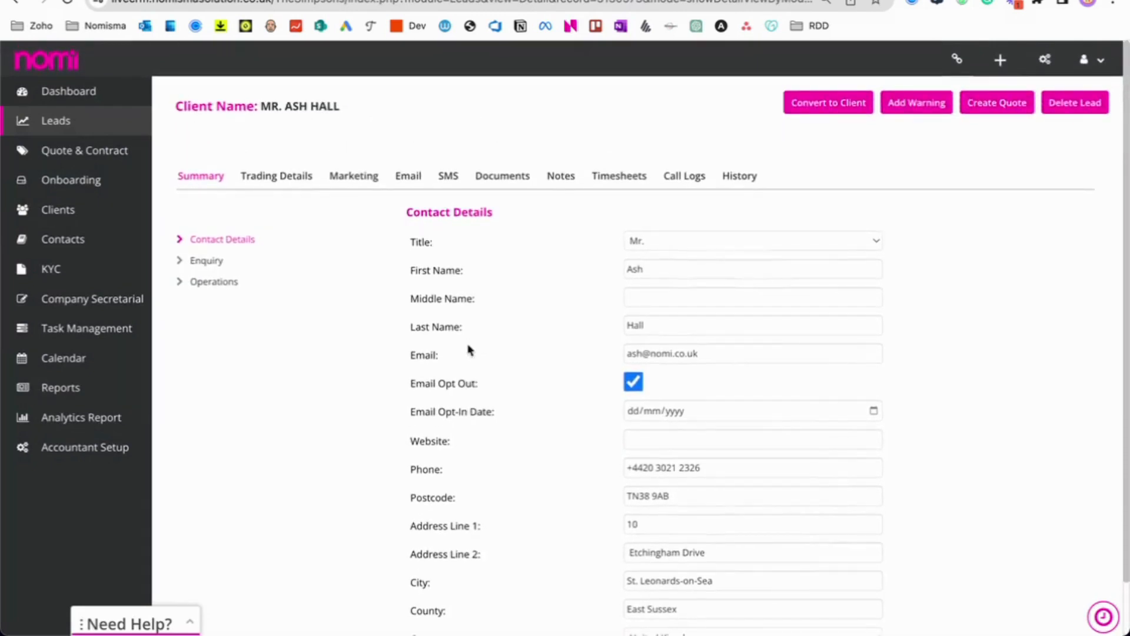
click(229, 262)
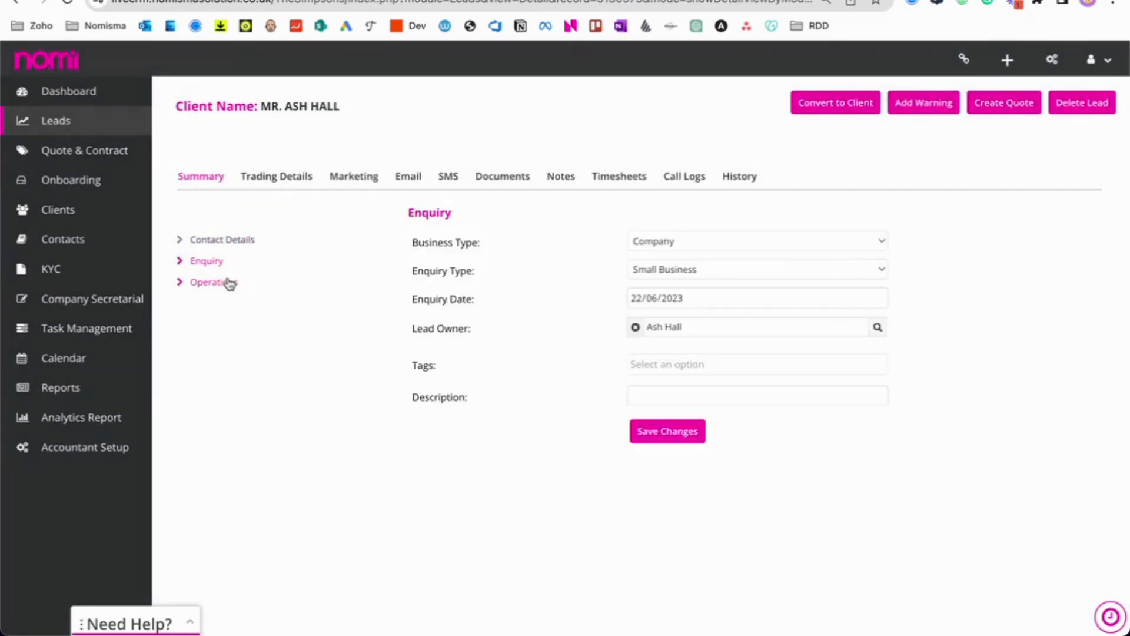
click(230, 283)
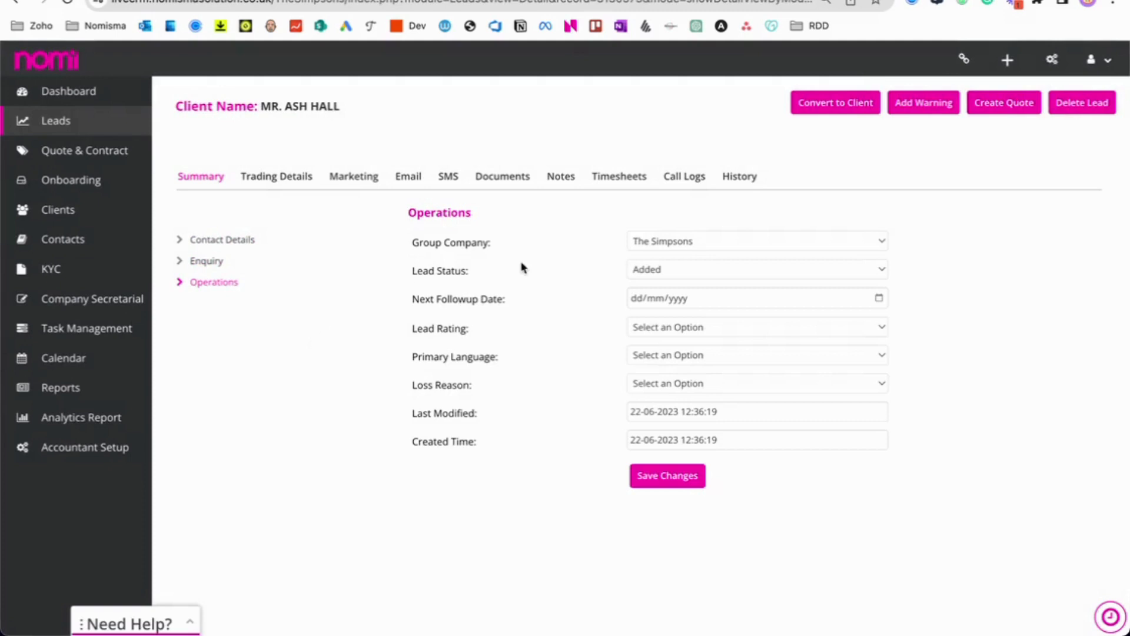
click(722, 330)
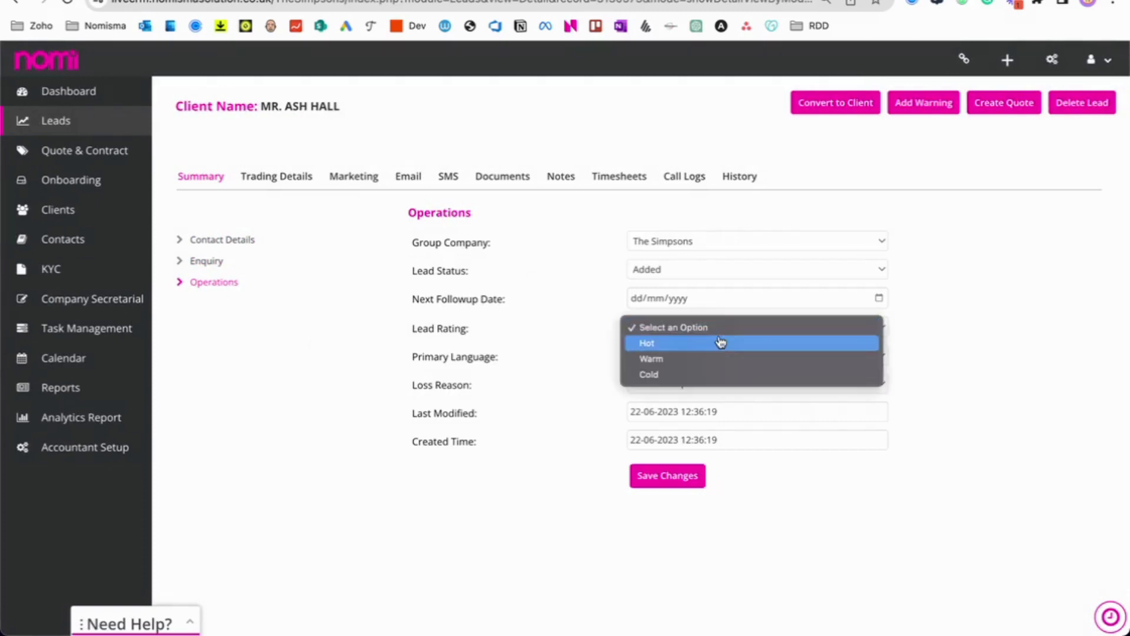
click(461, 298)
Browse the Trading Details, Marketing, Email and SMS tabs, ending on Email, then return to Leads.
click(300, 178)
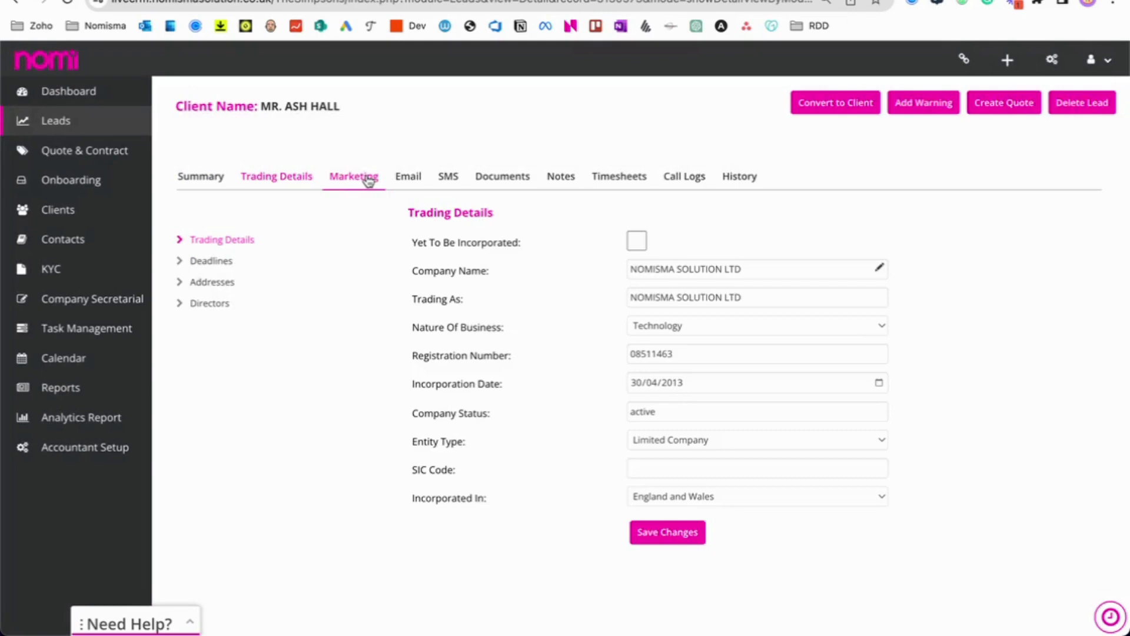
click(367, 179)
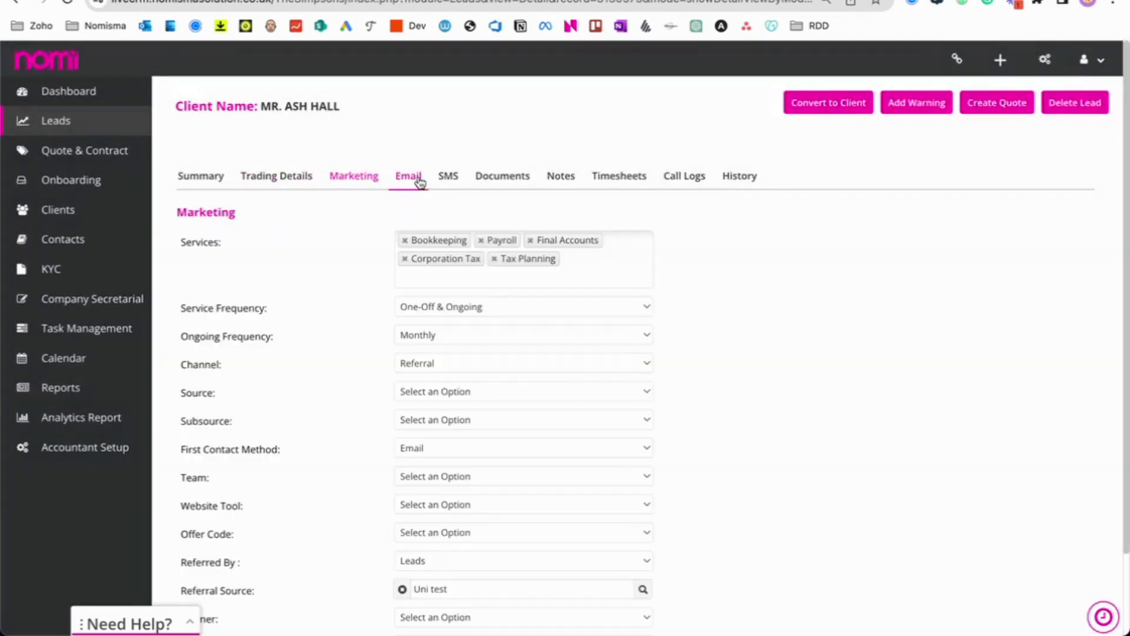
click(415, 180)
click(449, 178)
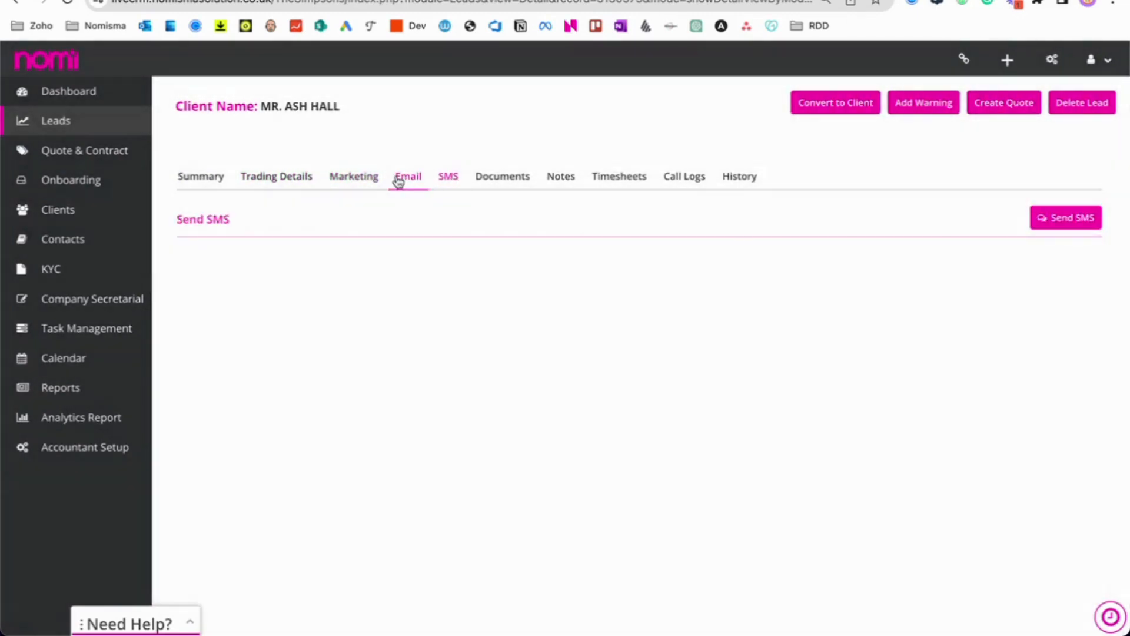
click(411, 185)
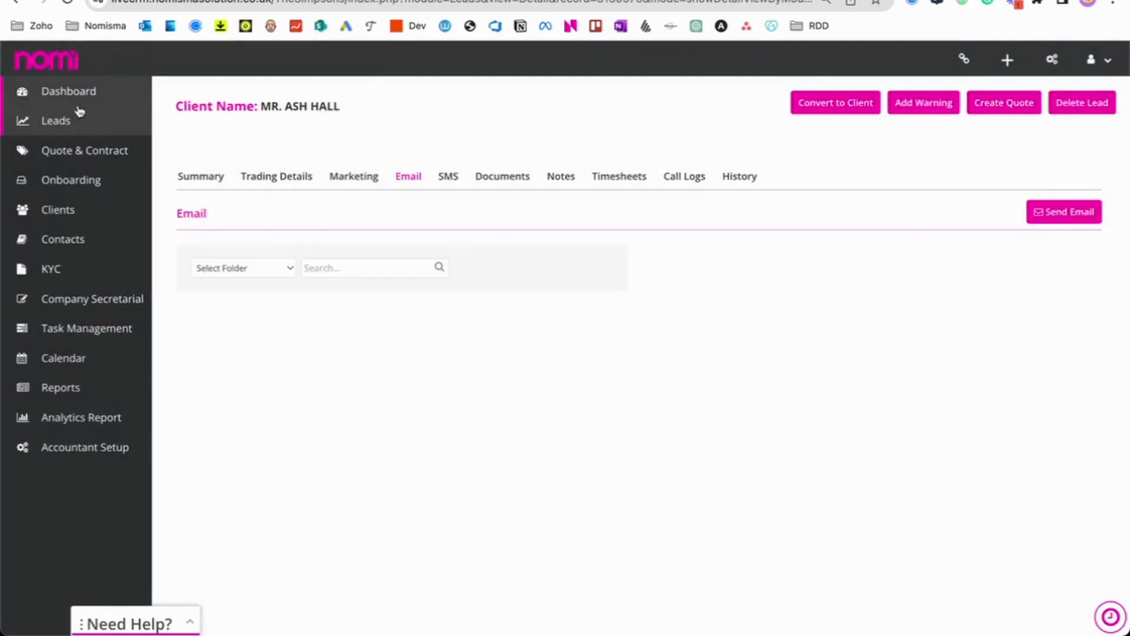
click(71, 121)
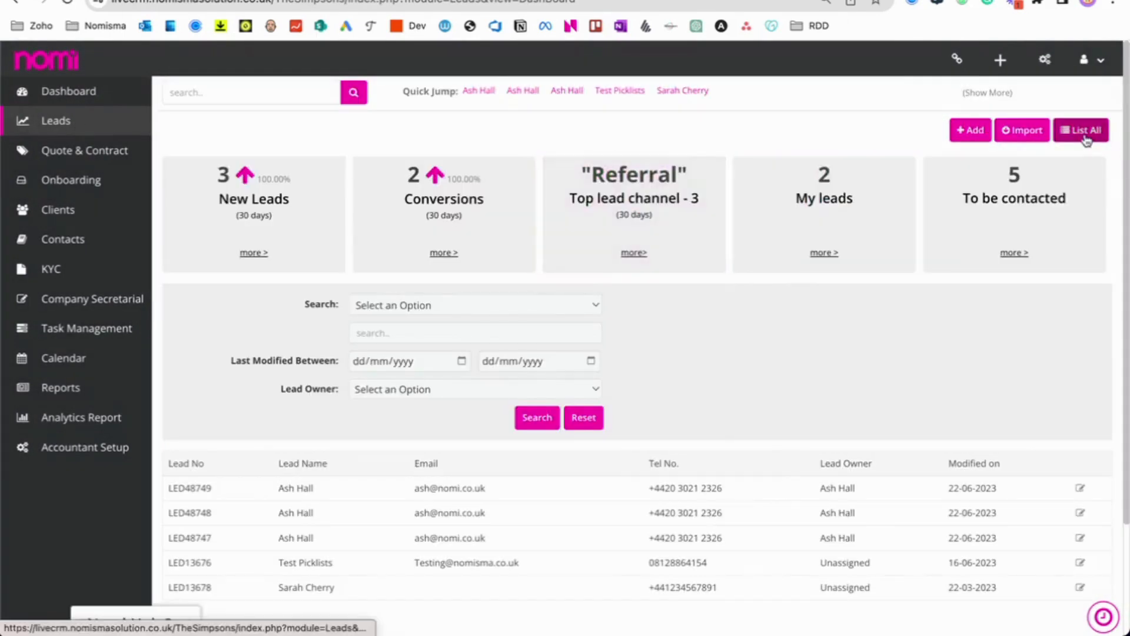
Reopen the newest lead from List All and view its Trading Details Deadlines.
click(1084, 130)
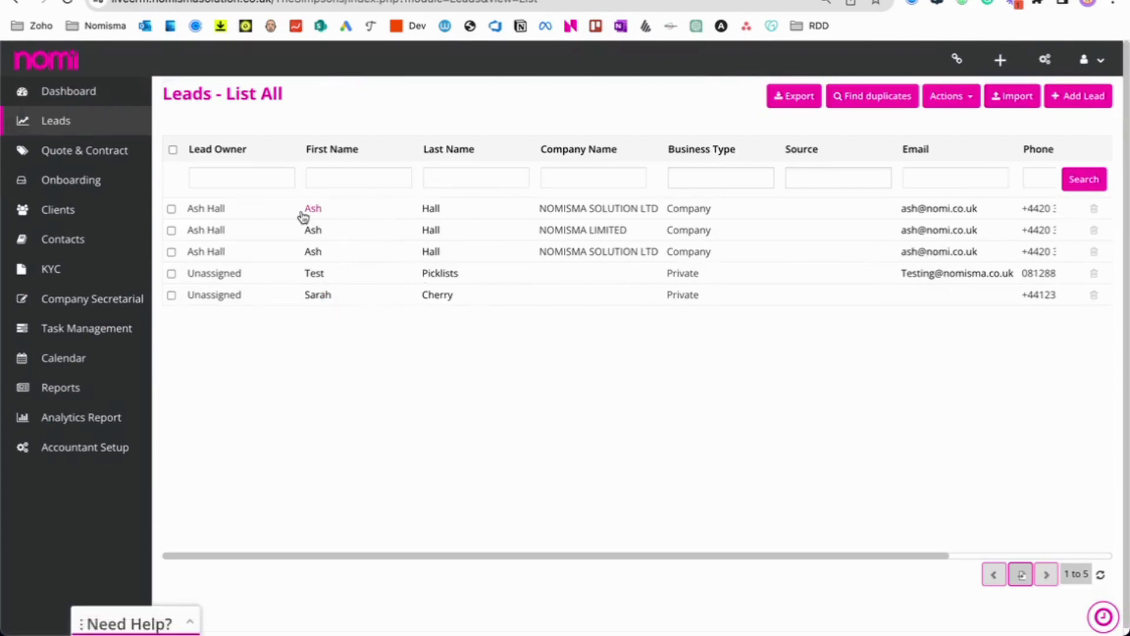
click(222, 210)
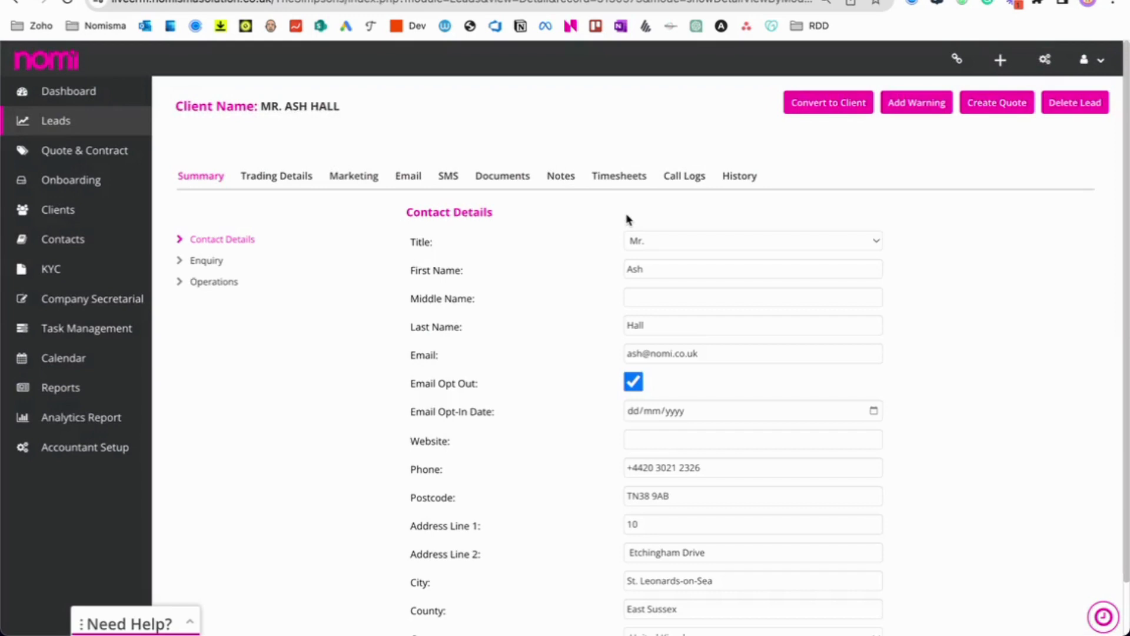
click(277, 184)
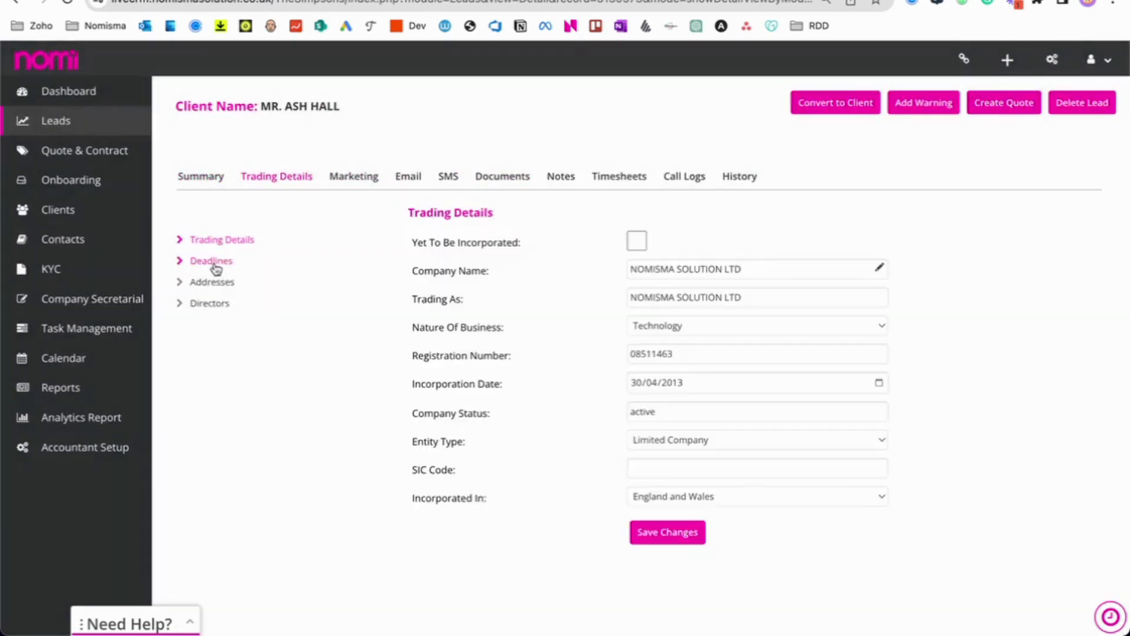
click(213, 264)
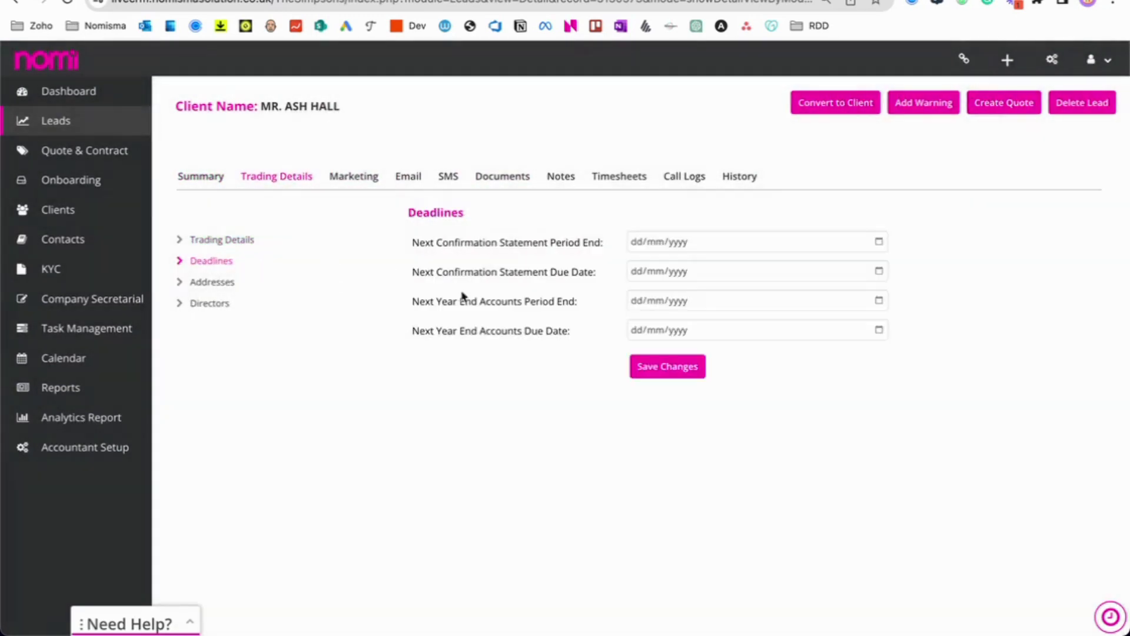